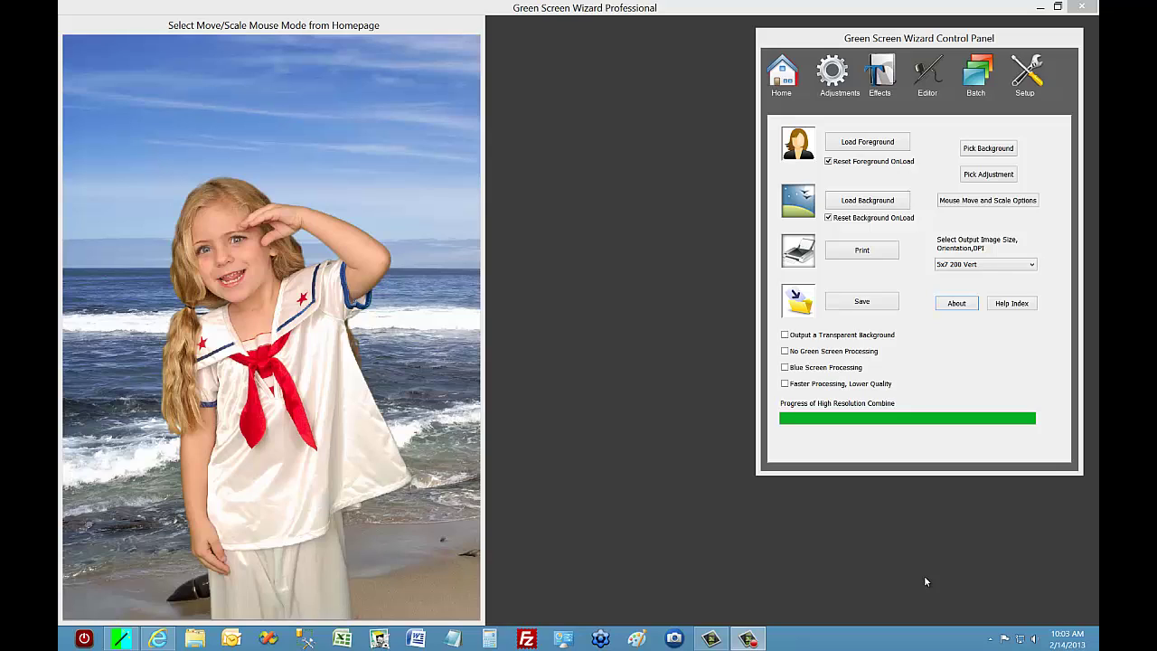
In Event Mode, set the event printer to EPSON Stylus Photo R1900.
click(980, 80)
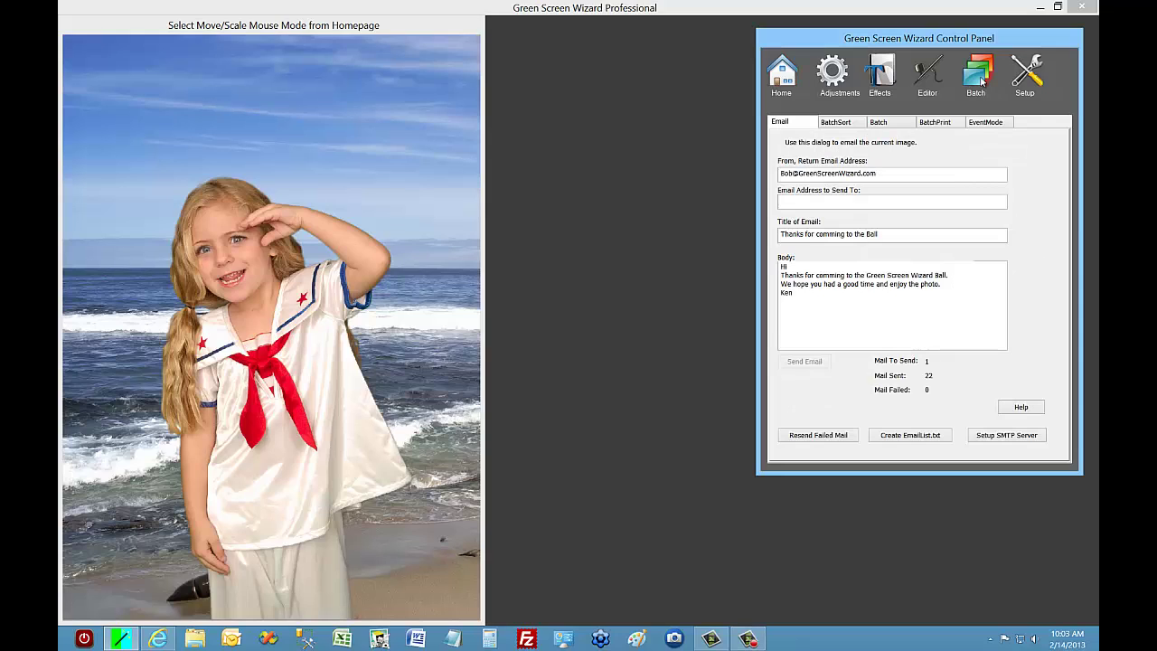
click(994, 122)
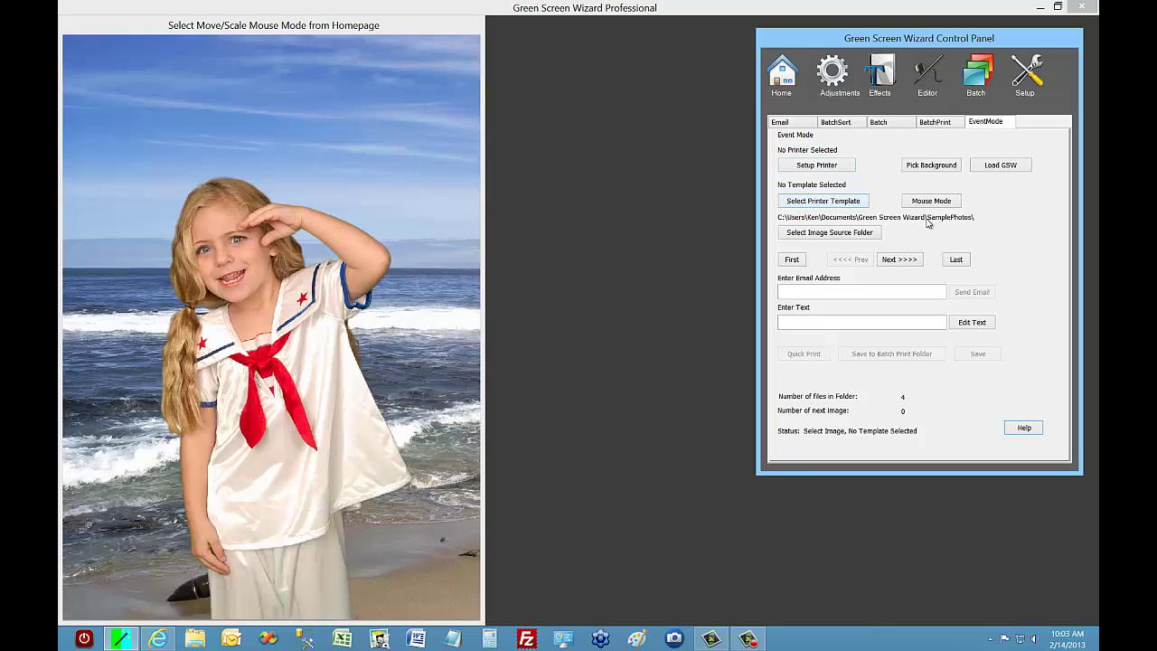
click(823, 167)
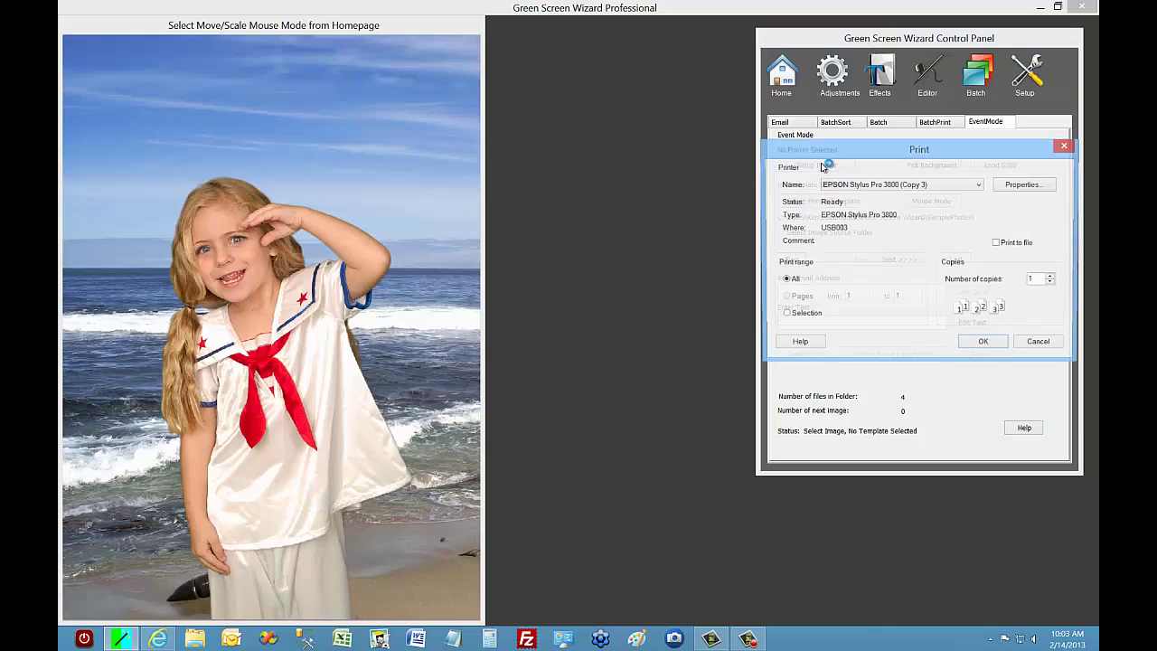
click(982, 186)
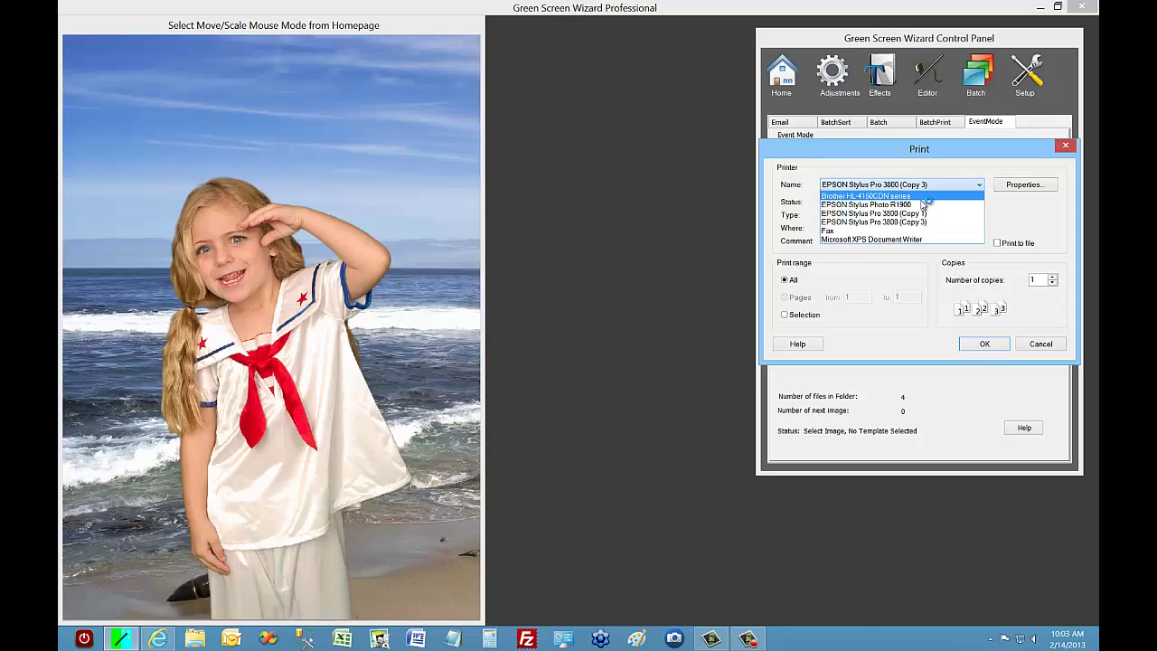
click(980, 195)
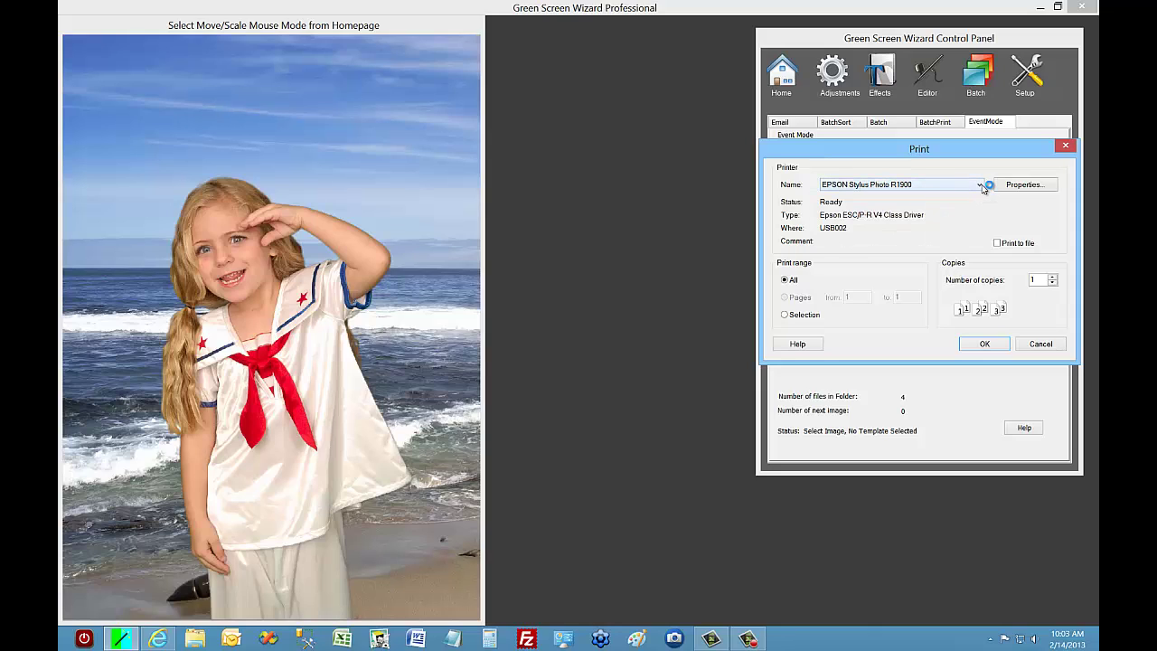
click(985, 344)
Choose the One 3.5x5 4 wallets printer template for event prints.
click(823, 201)
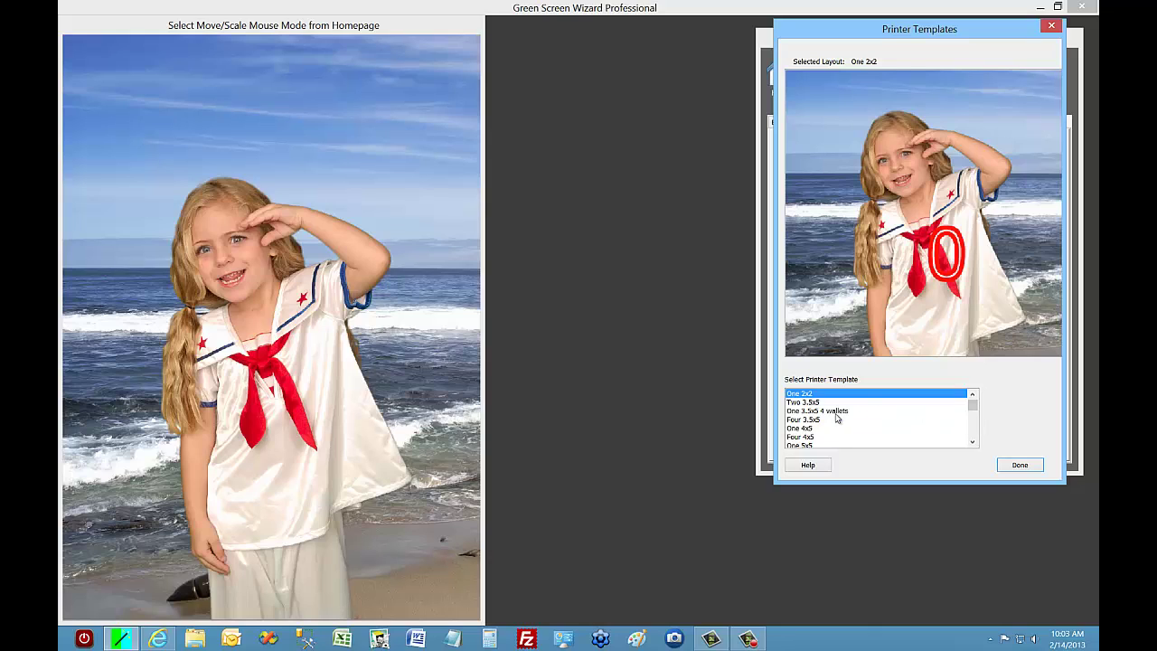
click(836, 411)
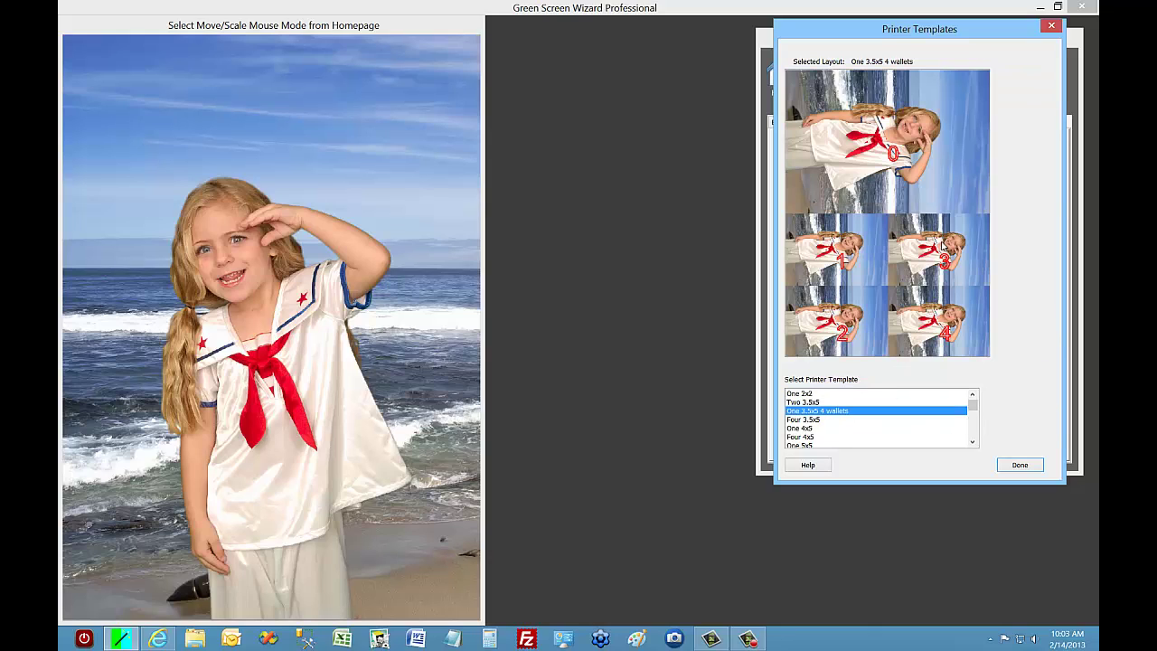
click(1021, 465)
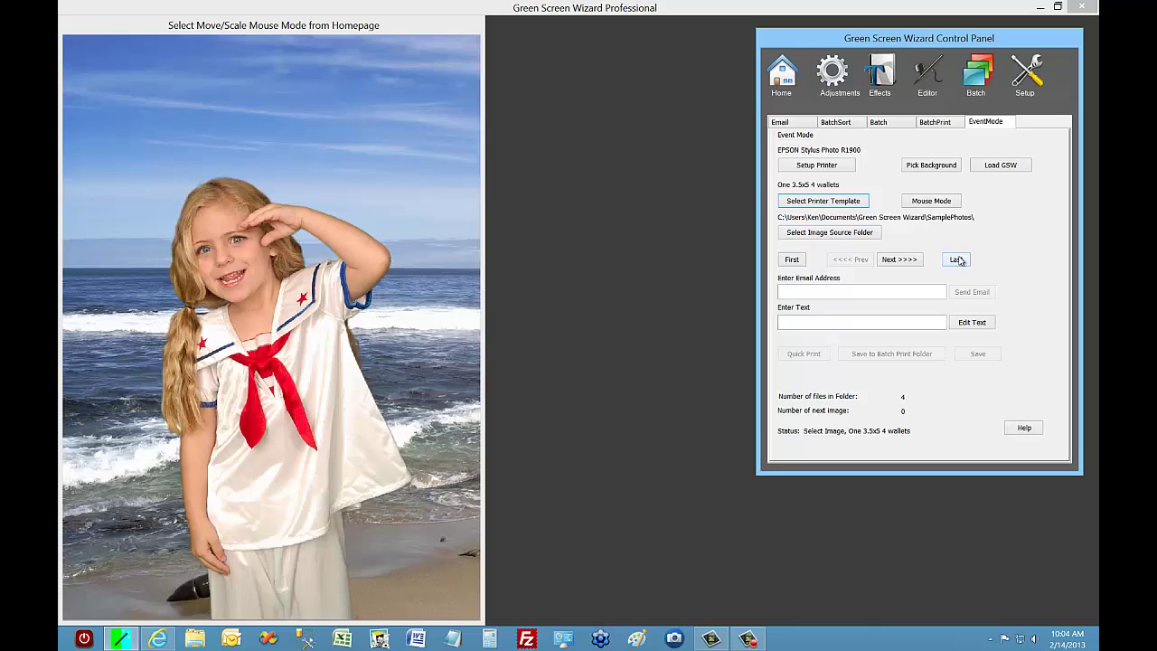
Browse the four beach composites, ending on the man holding a saddle.
click(899, 259)
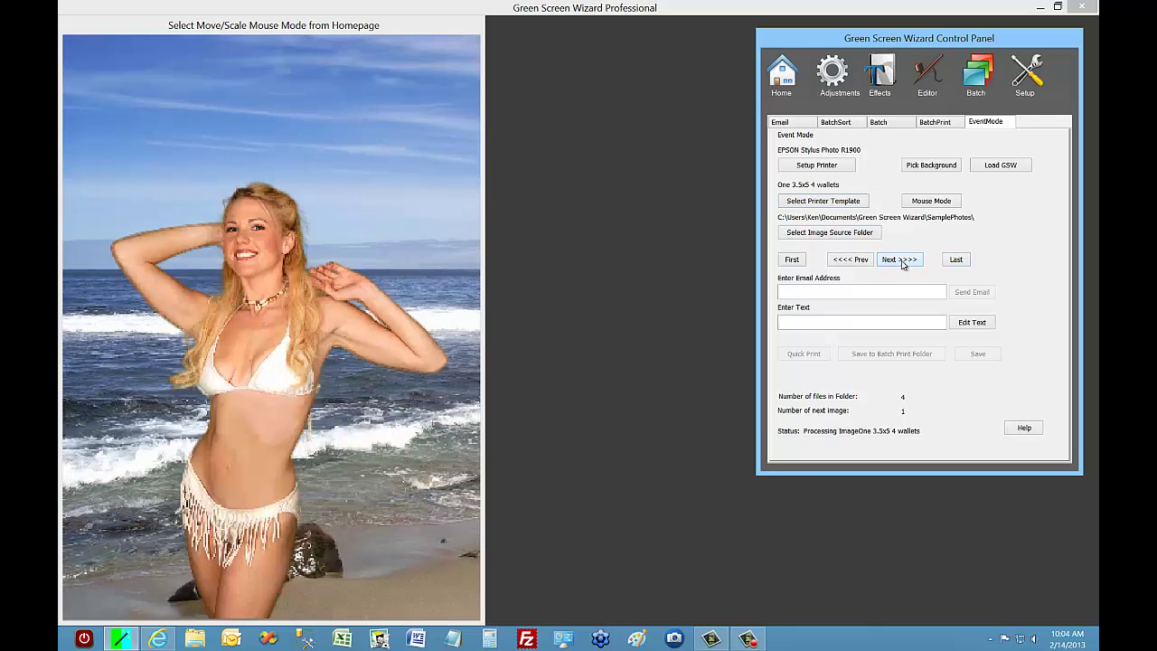
click(850, 260)
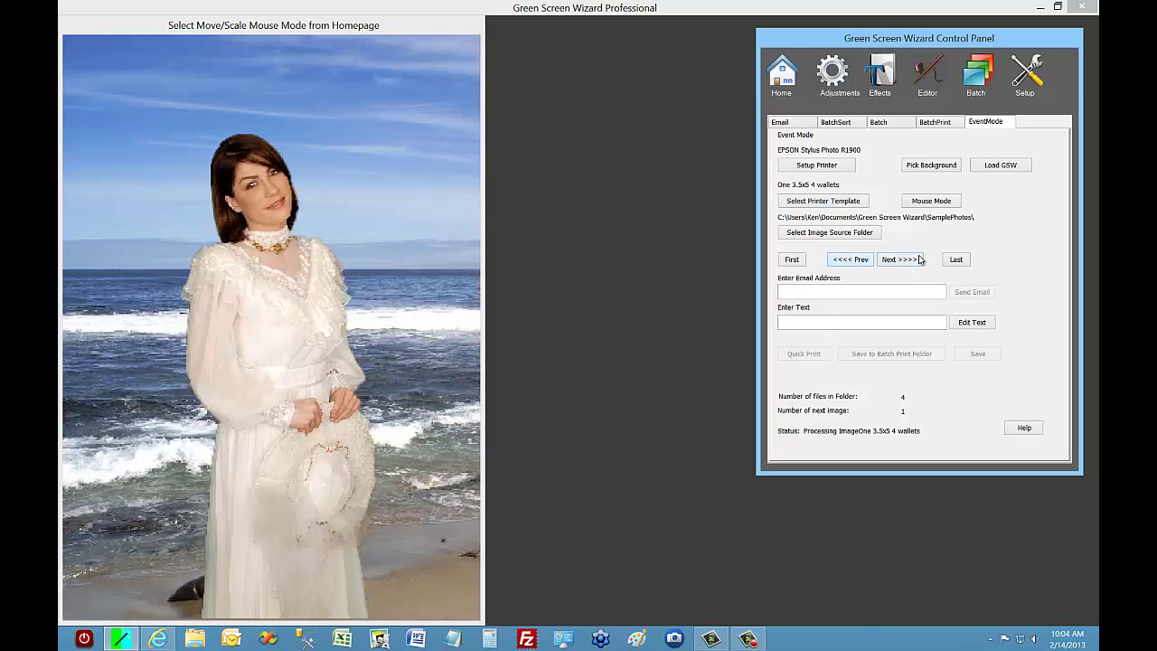
click(956, 259)
click(793, 260)
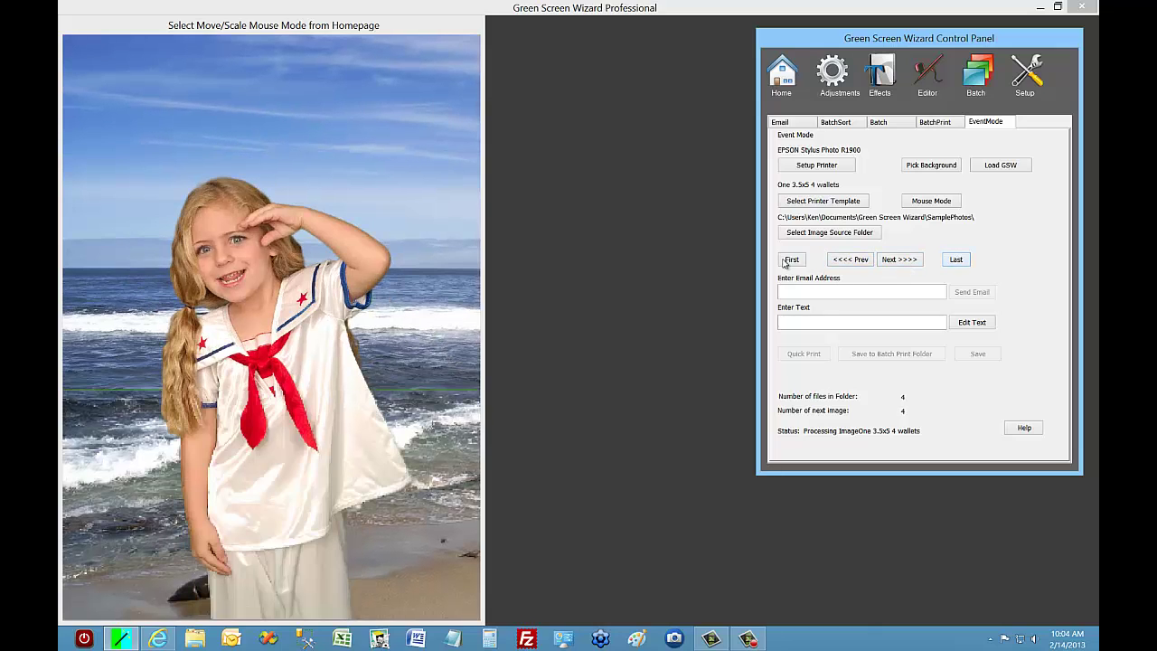
click(851, 260)
click(894, 262)
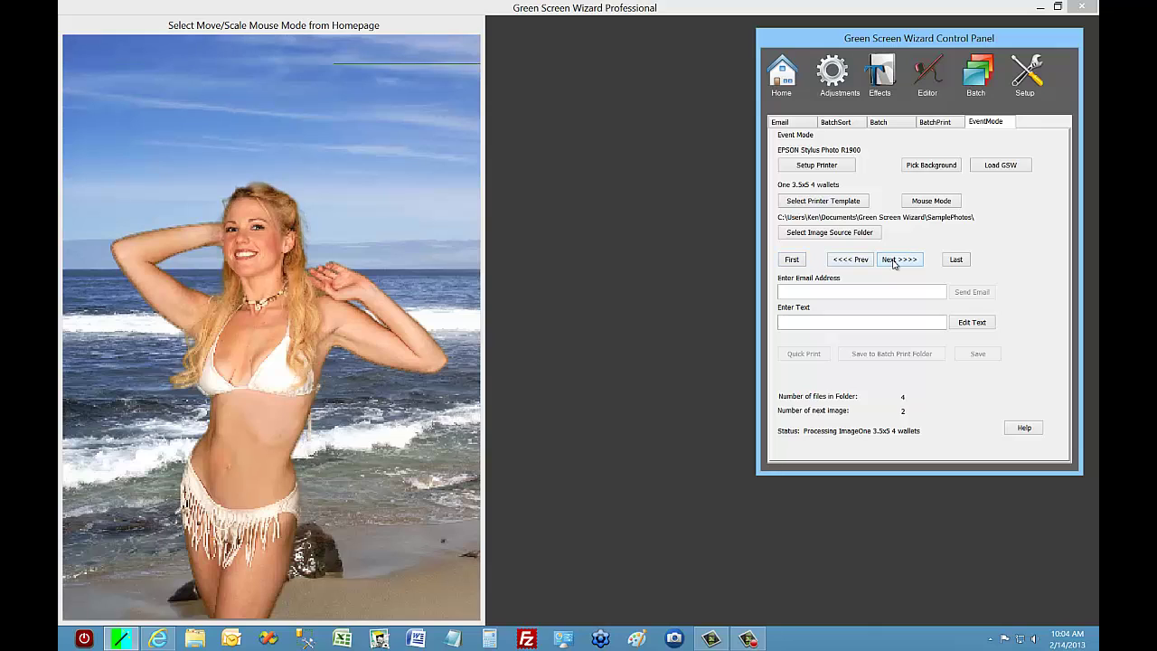
click(894, 262)
click(894, 262)
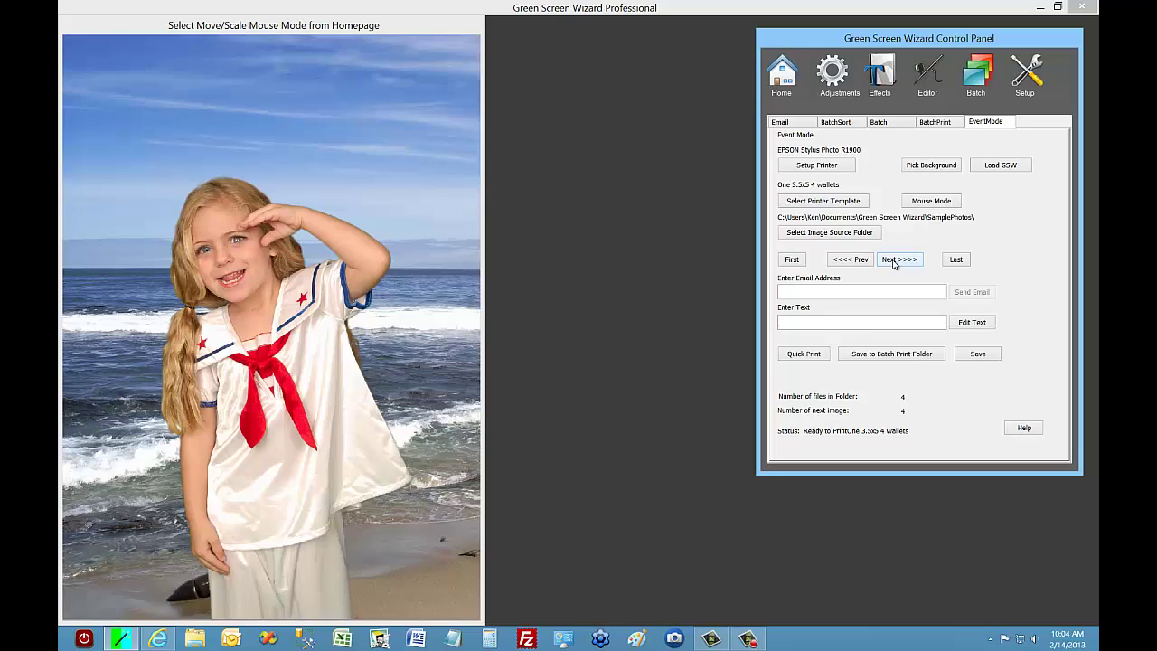
click(856, 261)
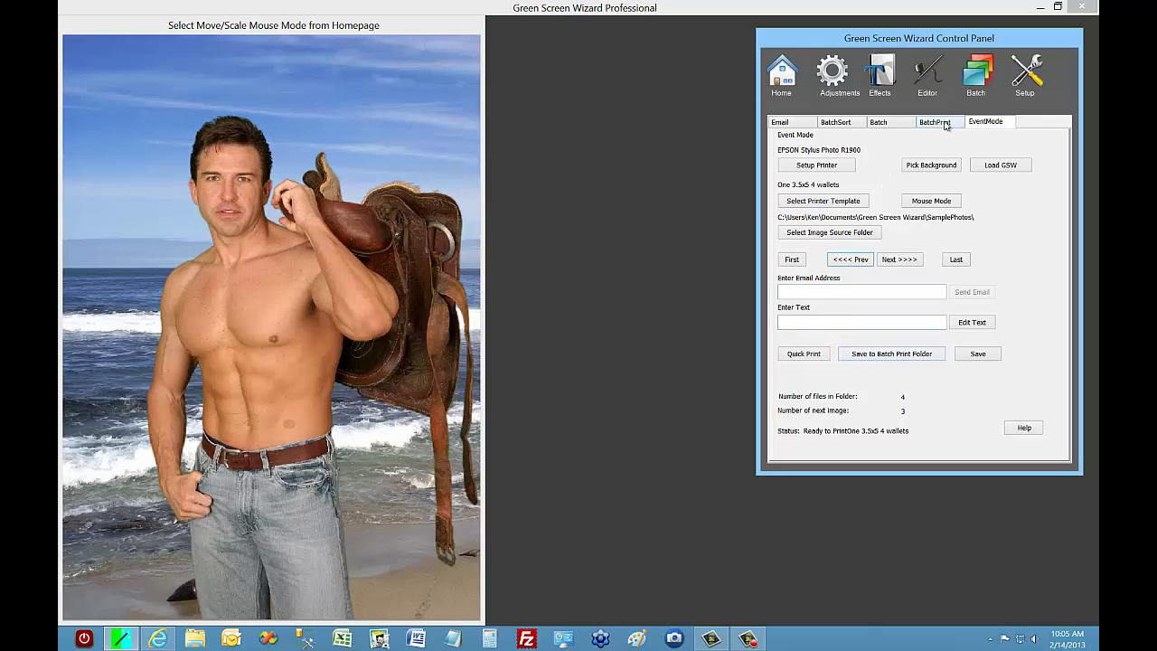
click(946, 126)
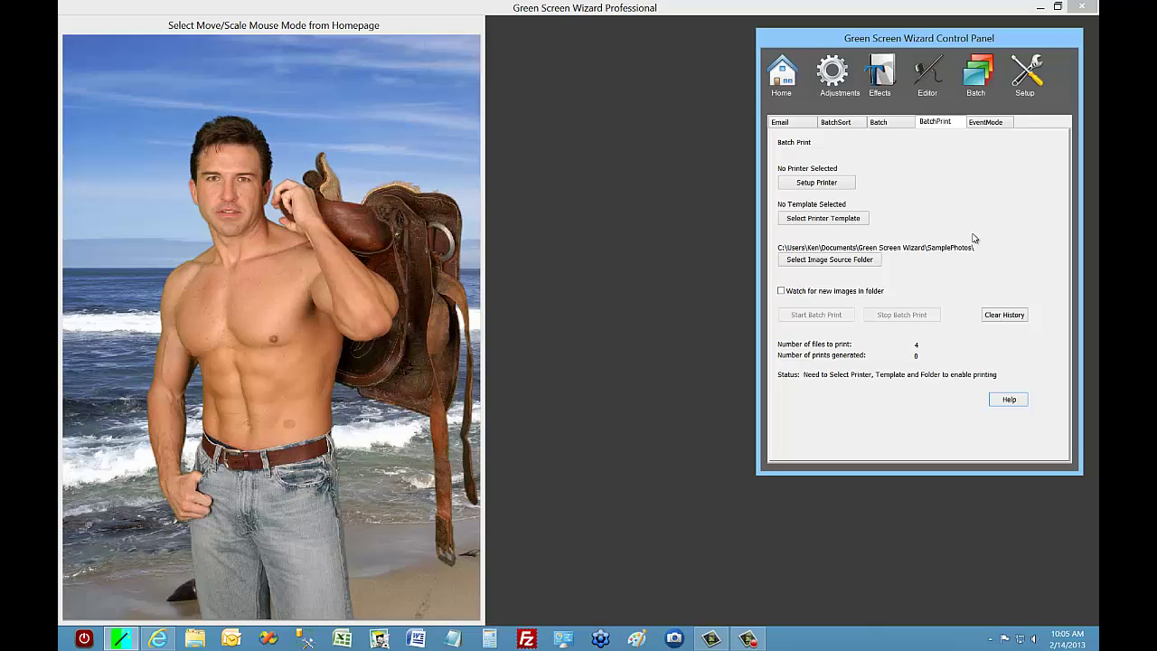
click(986, 121)
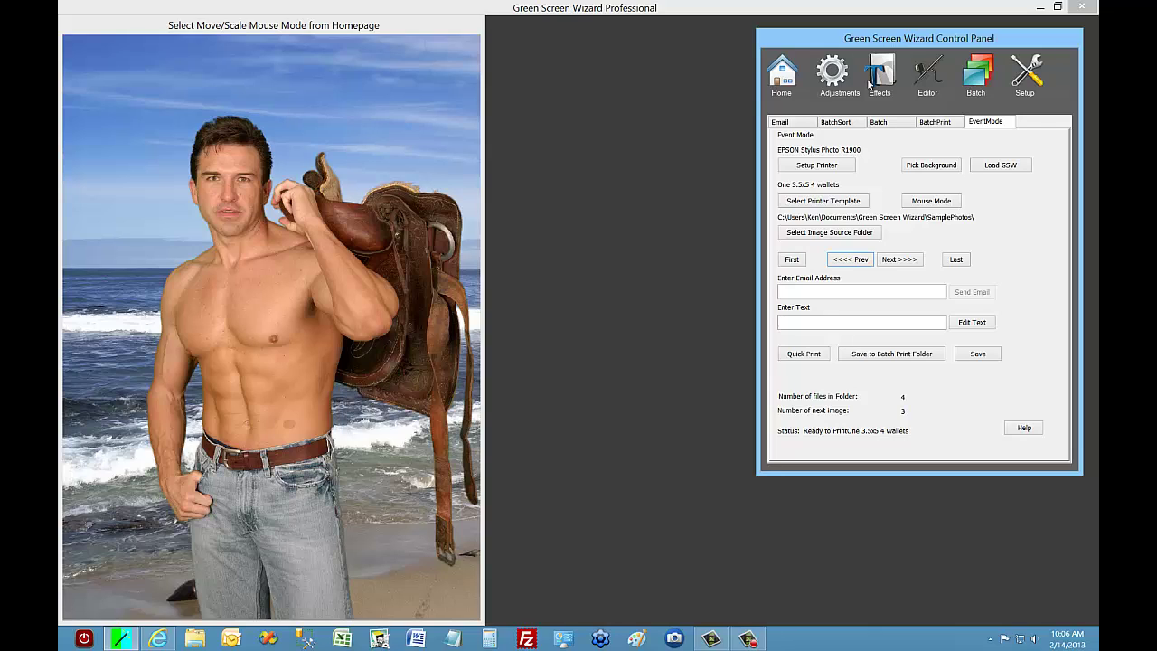
Enter 'The Green Screen Ball' as the title text on the Effects Labels page.
click(873, 81)
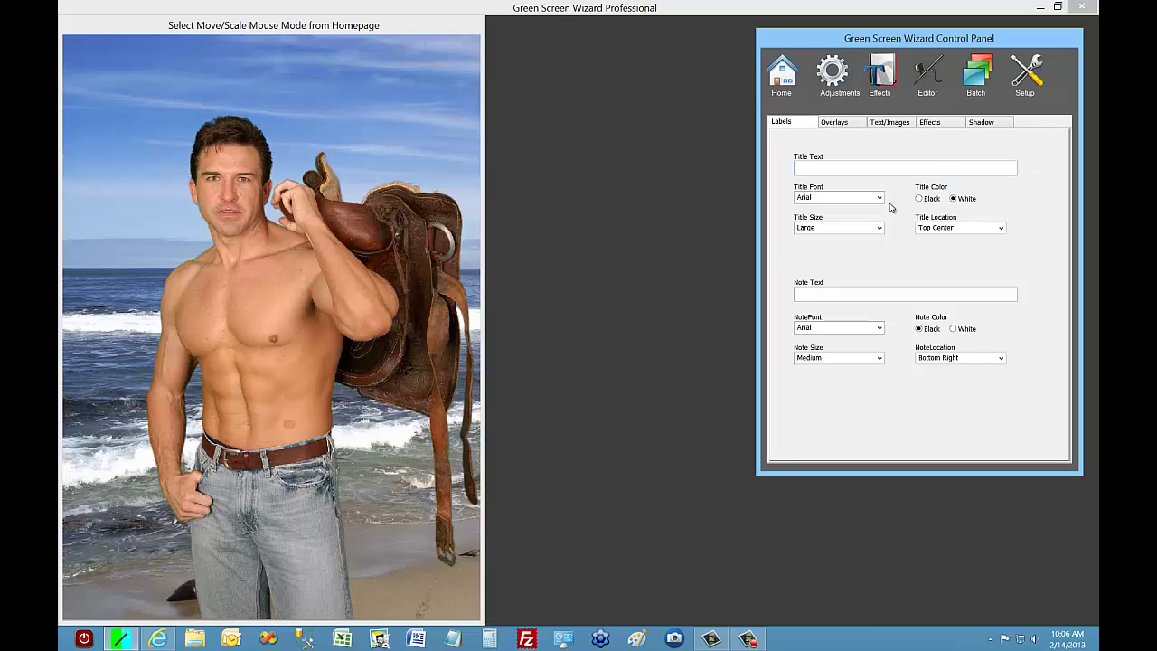
click(811, 169)
text(The Art)
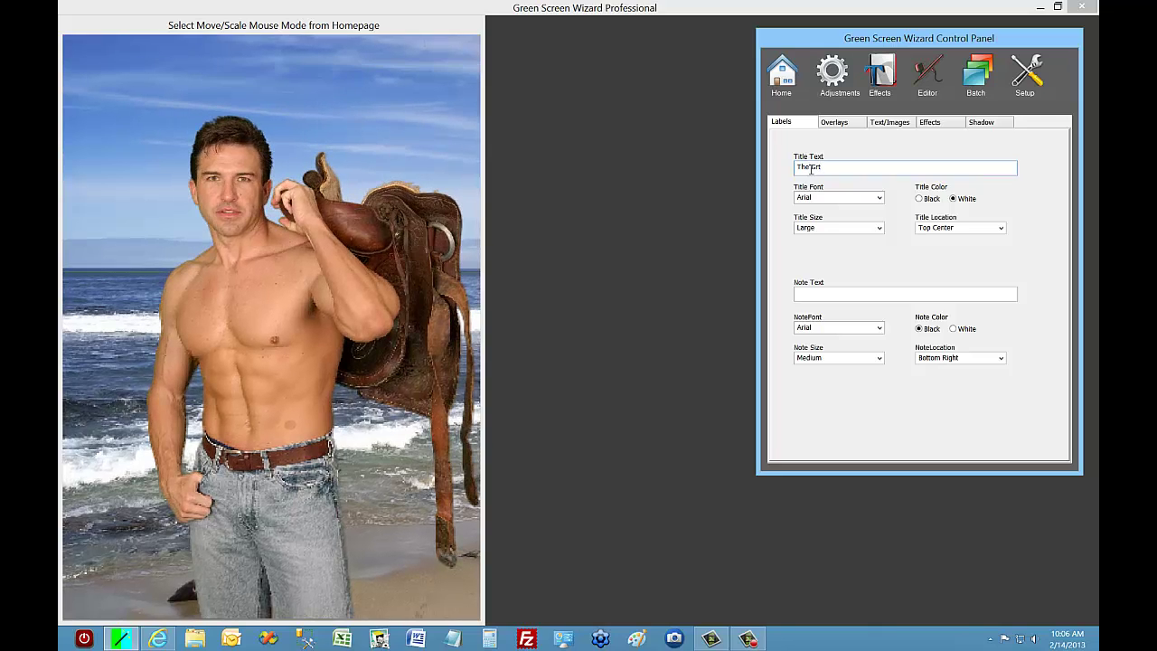
key(BackSpace)
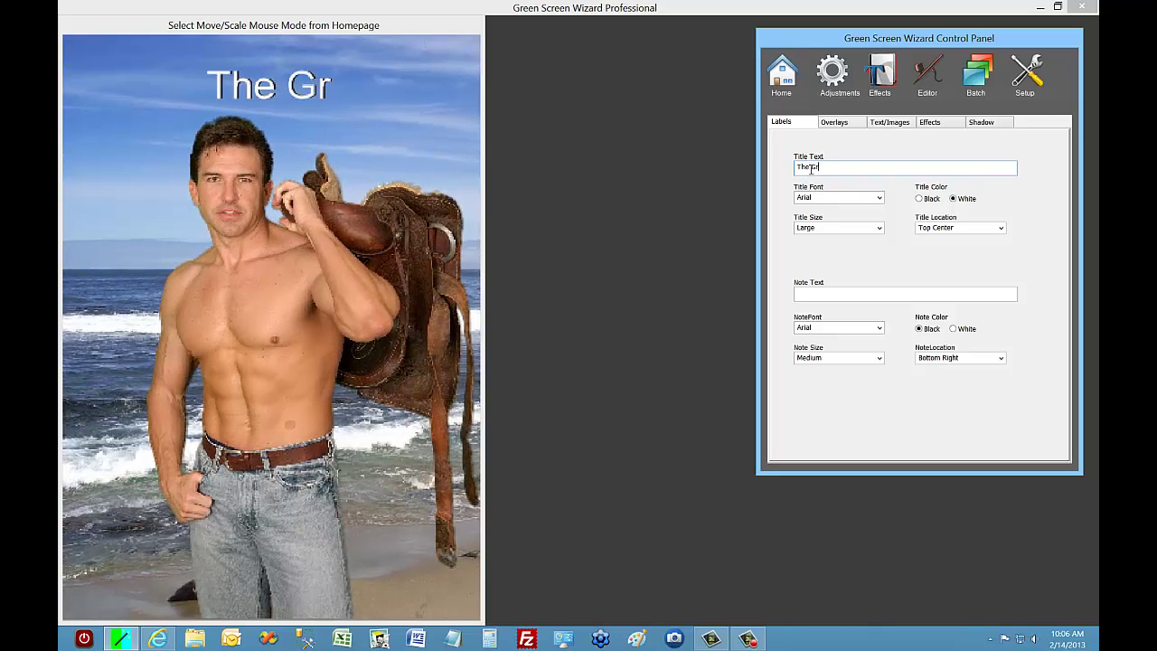
text(een )
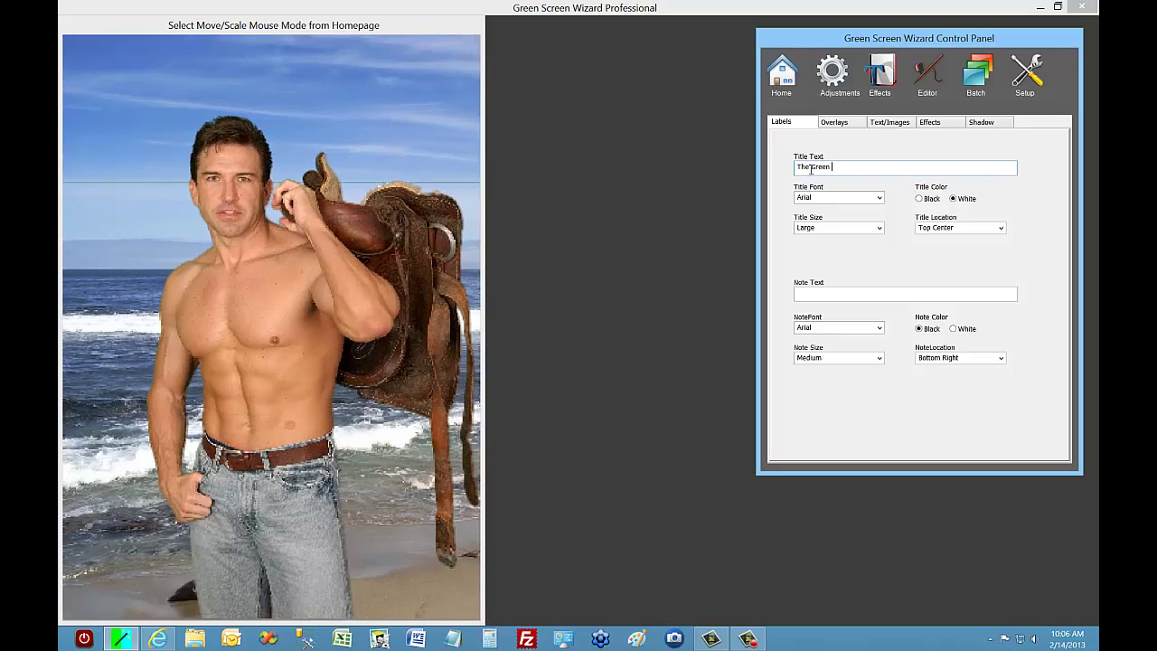
text(Screen Ba)
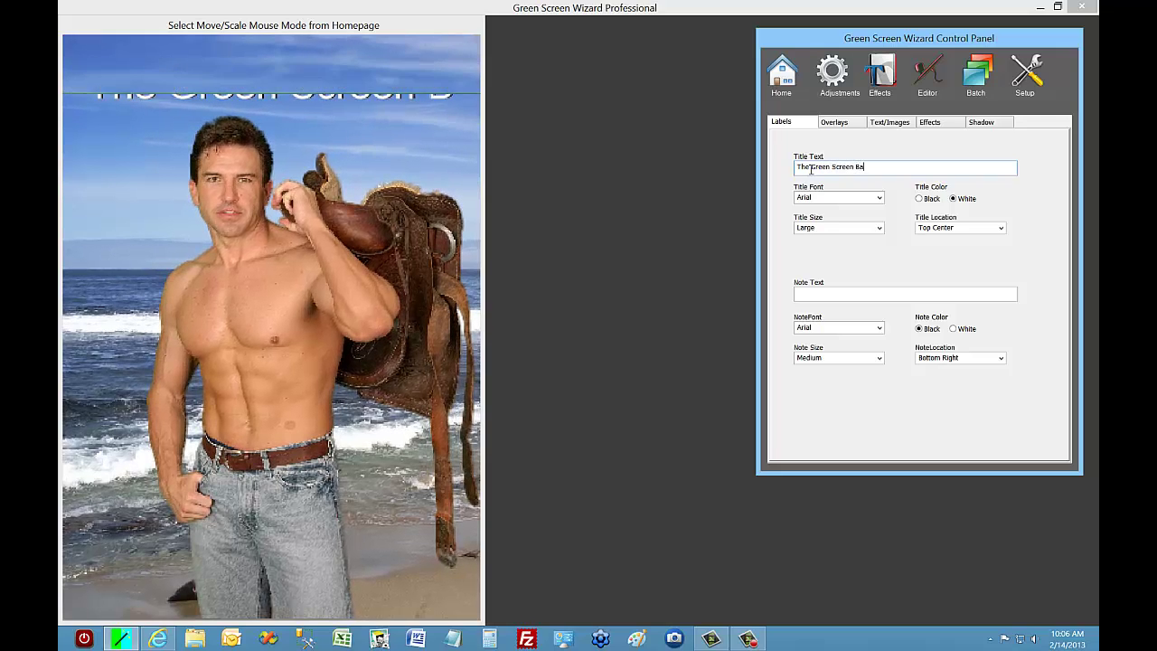
text(ll)
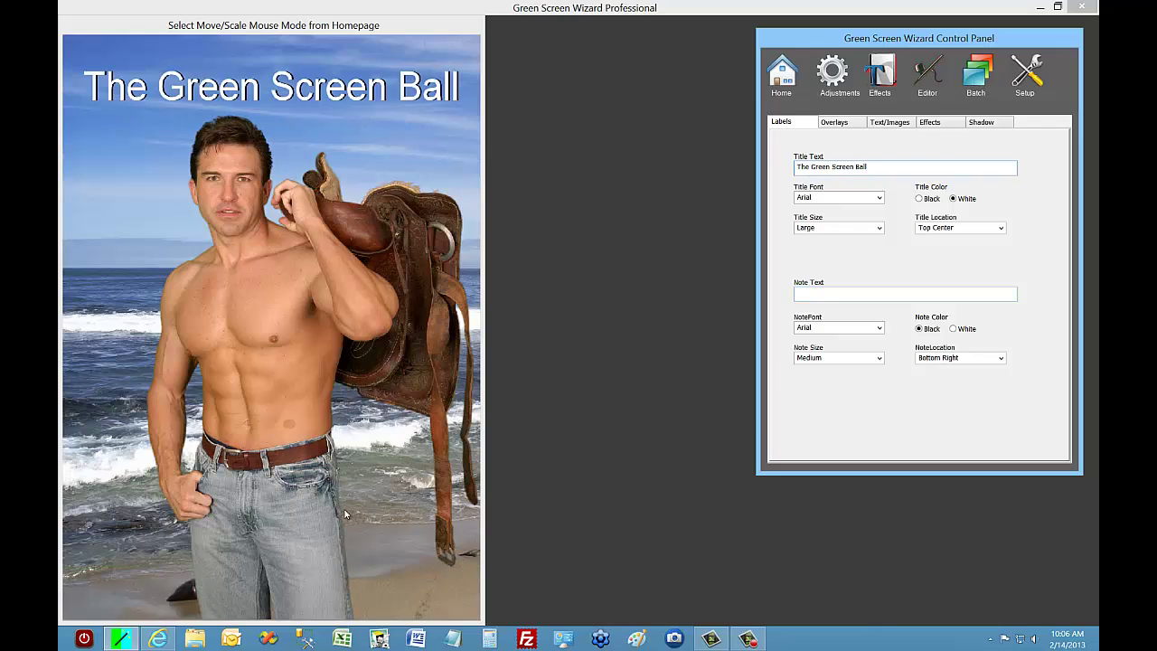
Preview the next and saddle composites in Event Mode to confirm the new title.
click(974, 83)
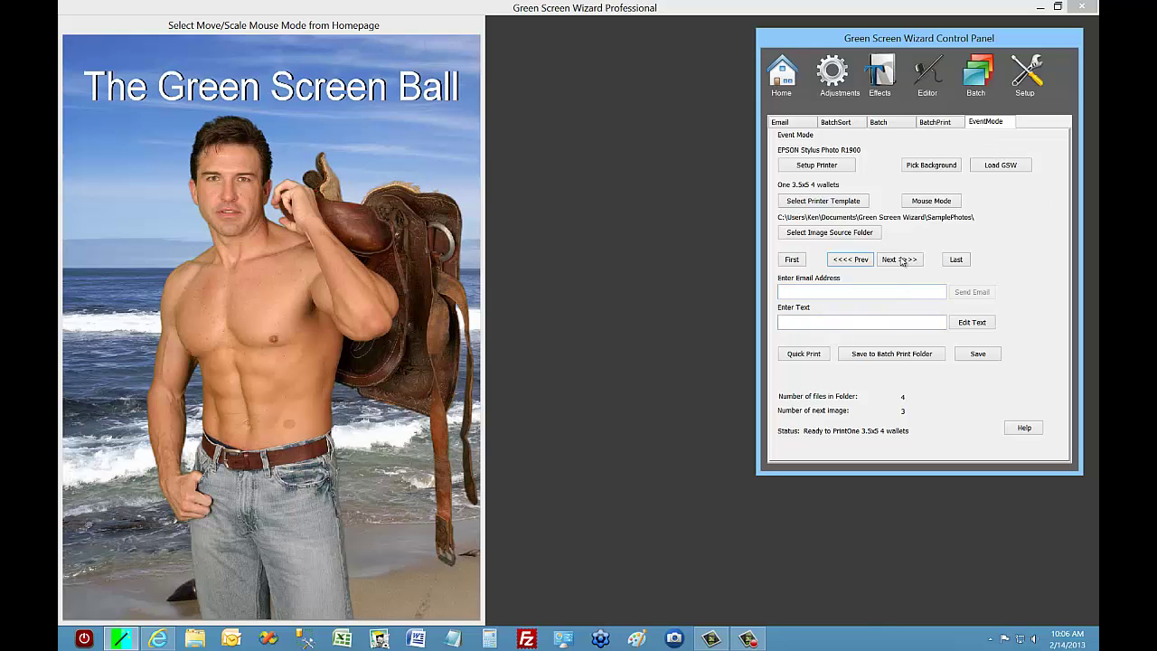
click(900, 259)
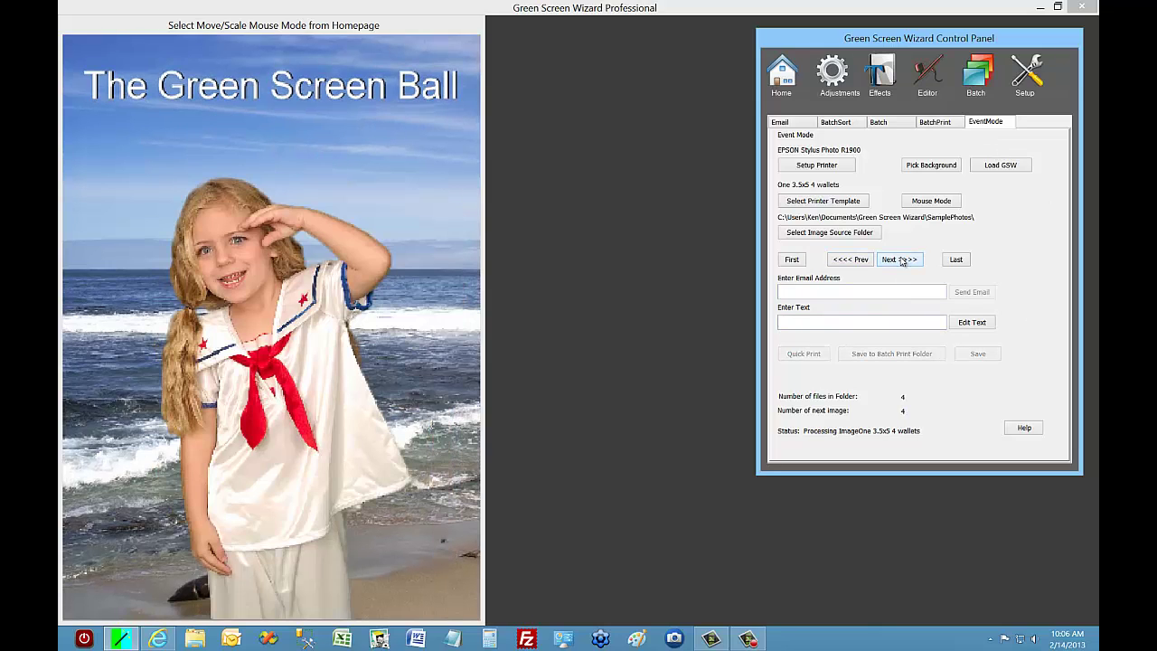
click(851, 262)
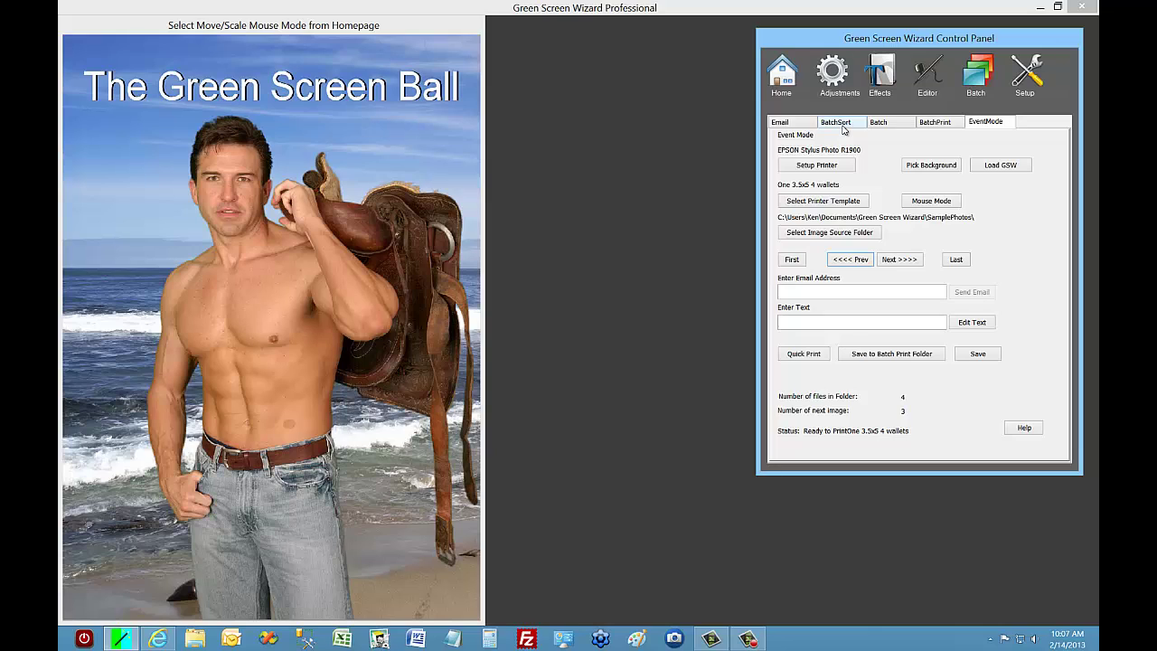
click(782, 80)
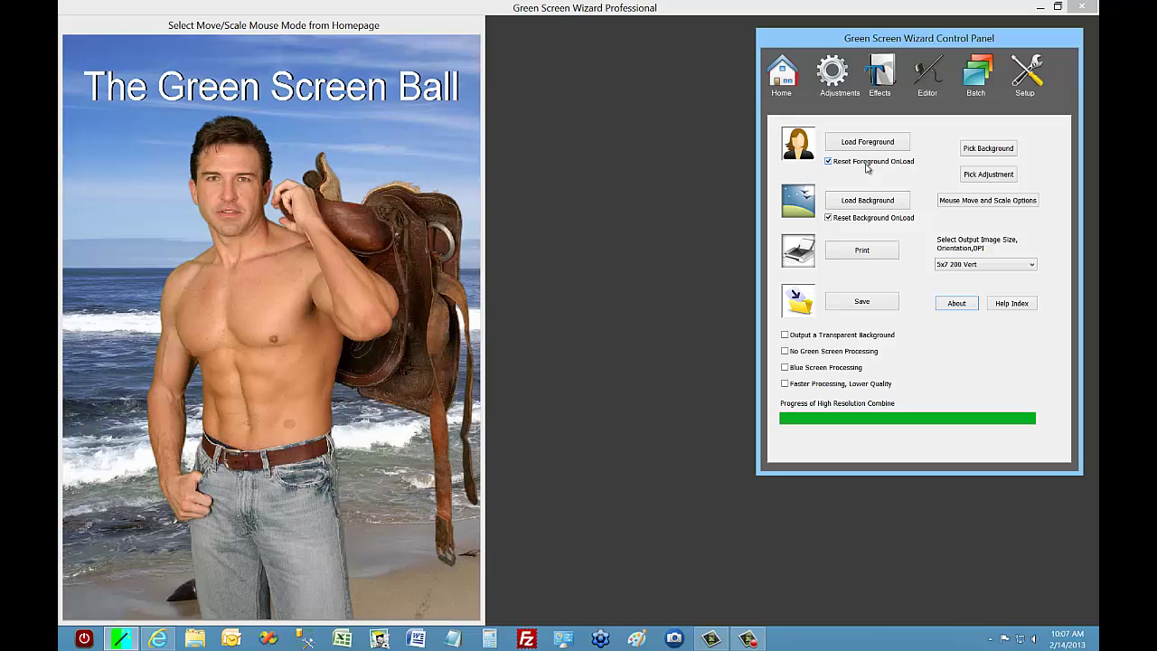
click(986, 91)
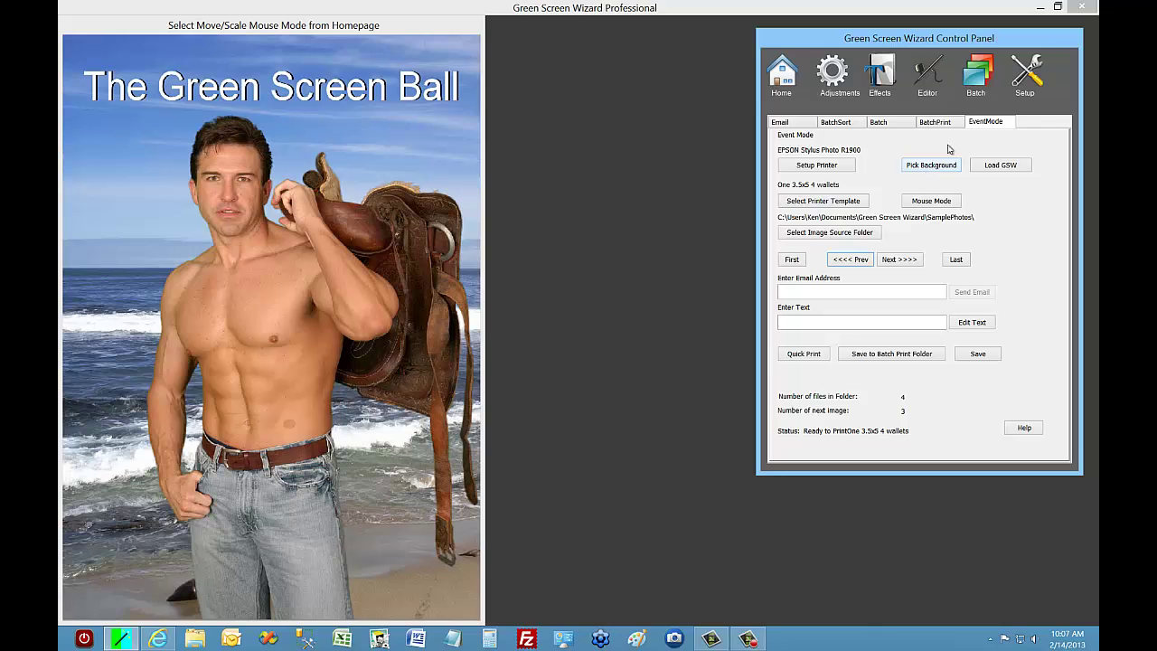
Put the rocky forest background behind the man.
click(929, 169)
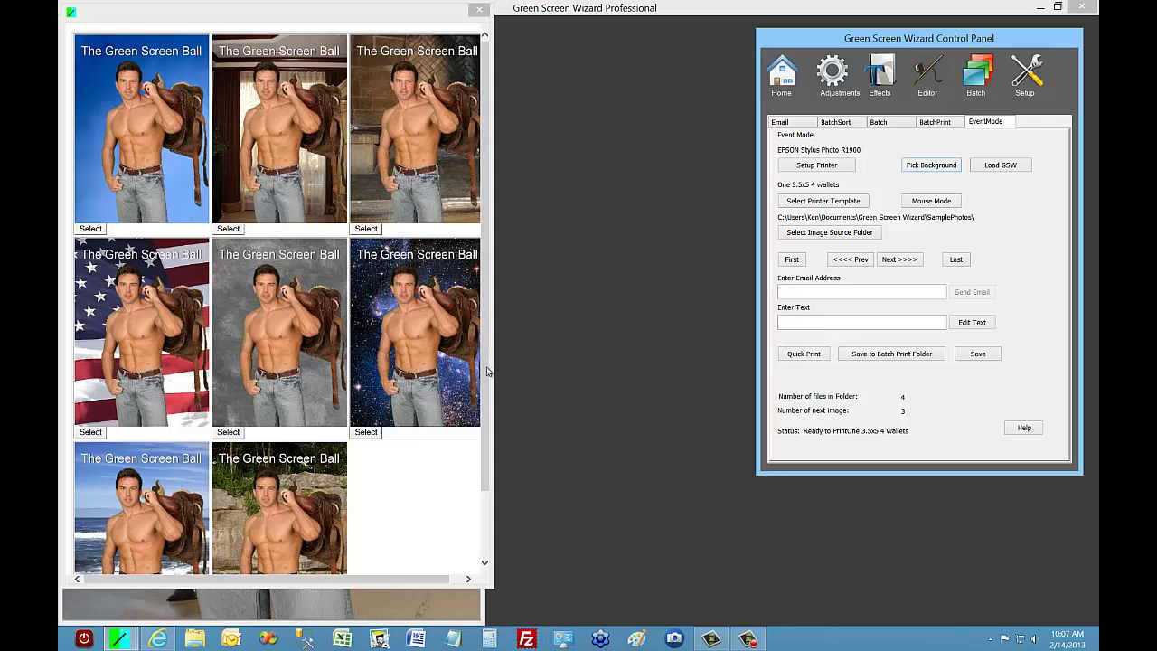
drag(486, 372, 485, 443)
click(228, 556)
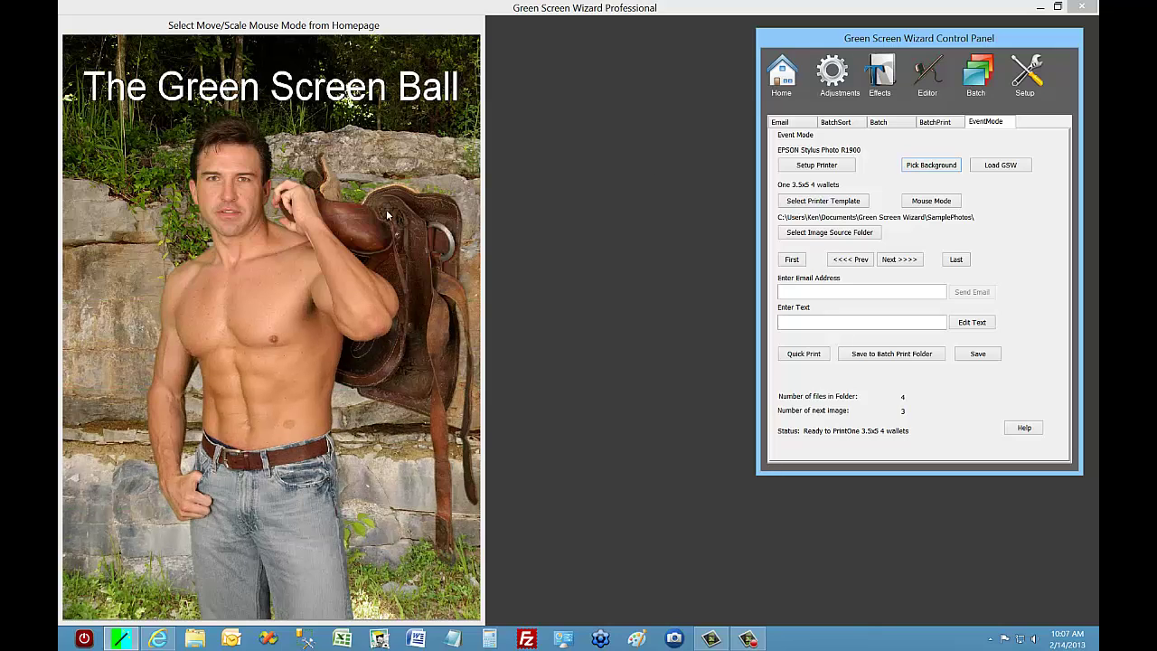
Return to image 1 and try the beach, then settle on the grey mottled backdrop.
click(861, 261)
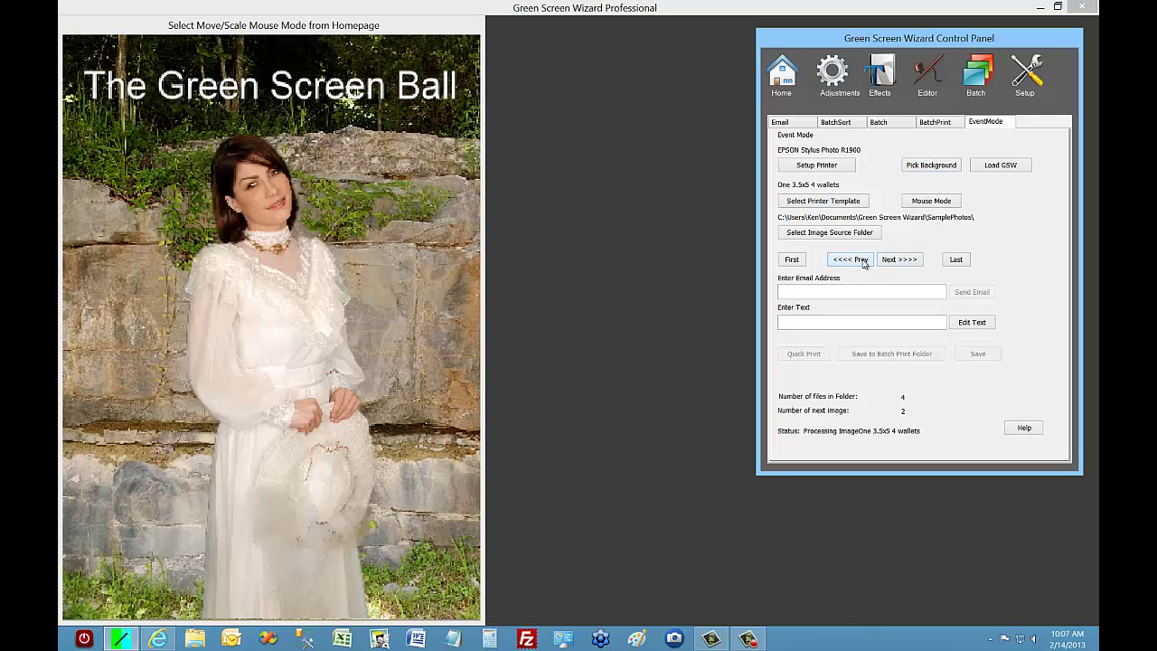
click(864, 261)
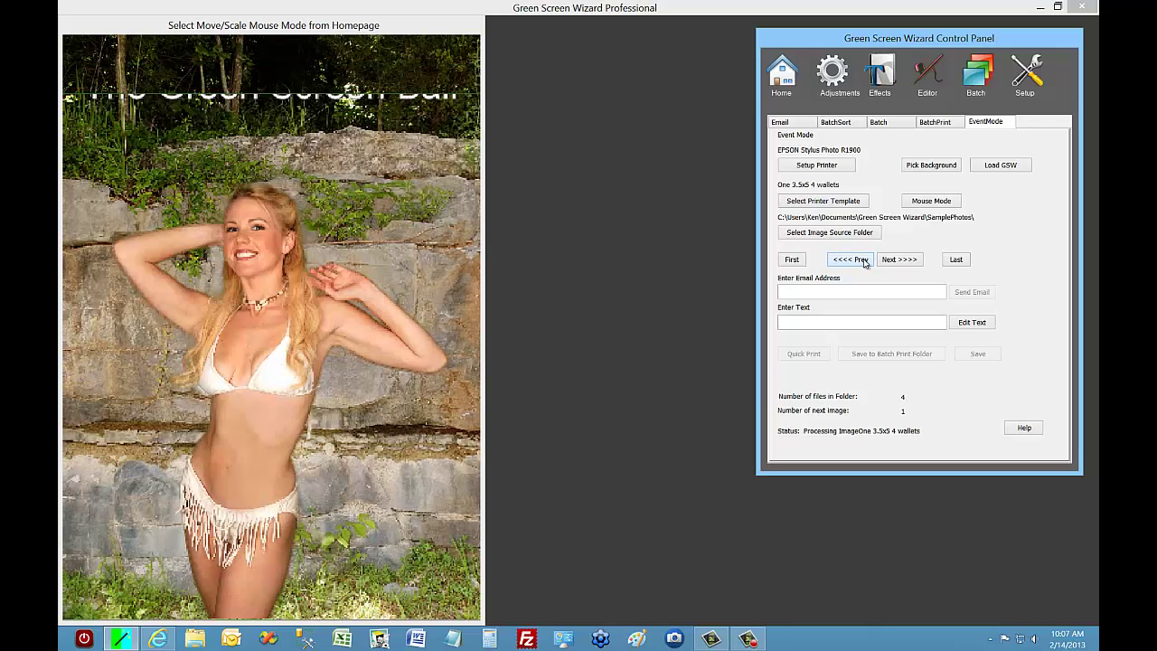
click(936, 171)
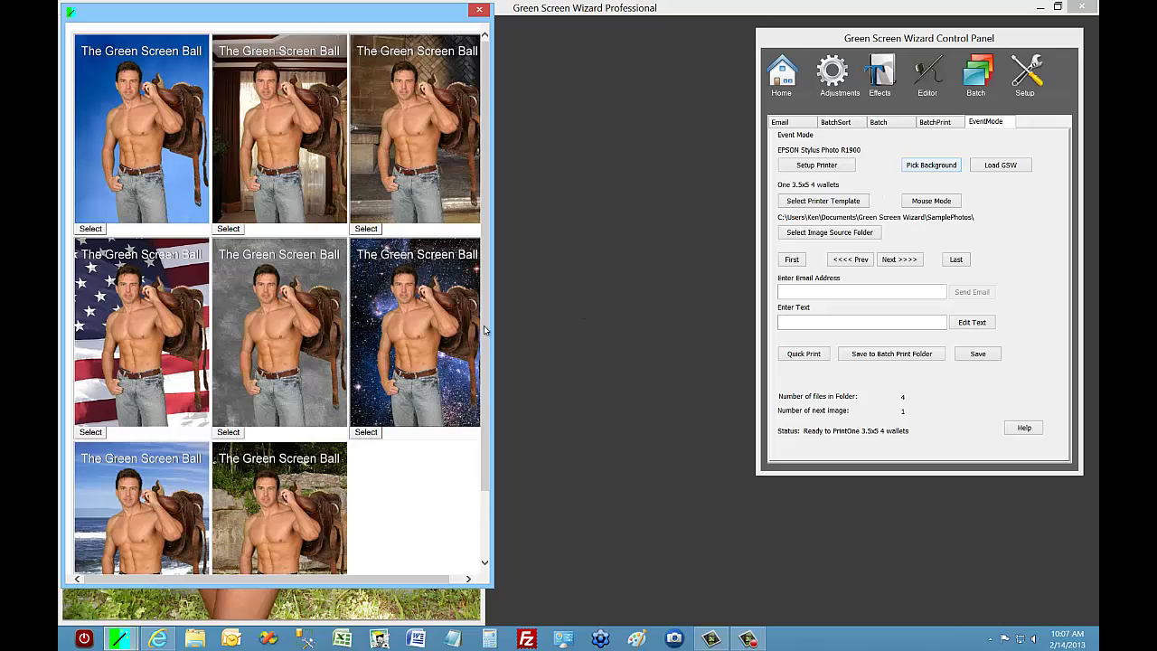
drag(485, 323, 500, 449)
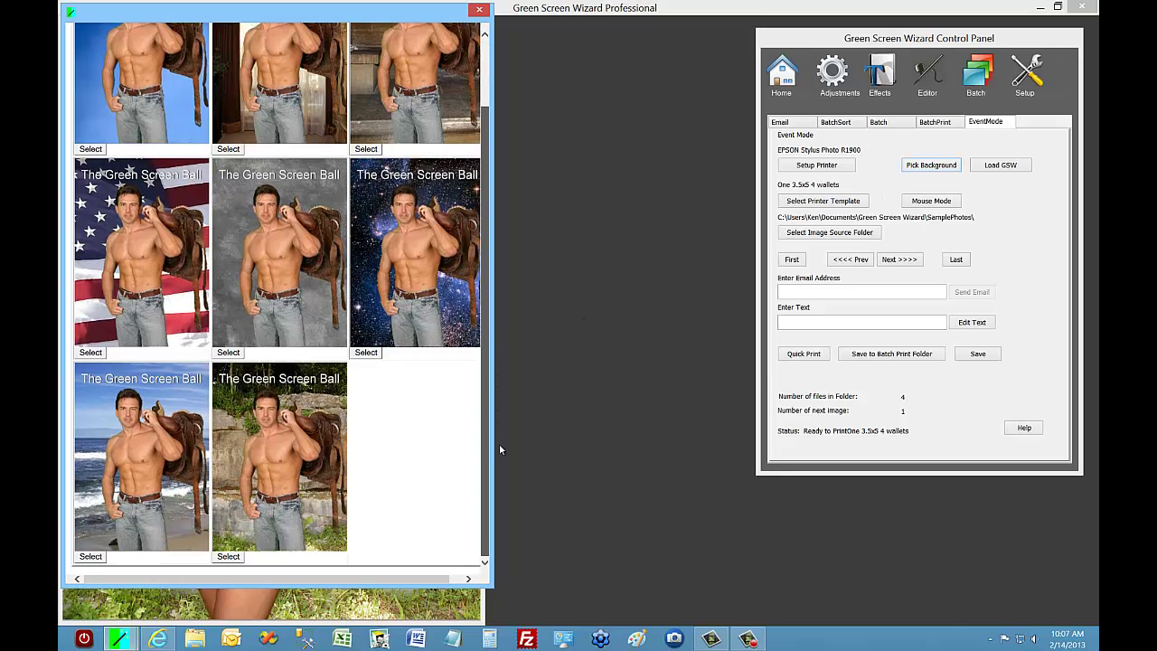
click(92, 557)
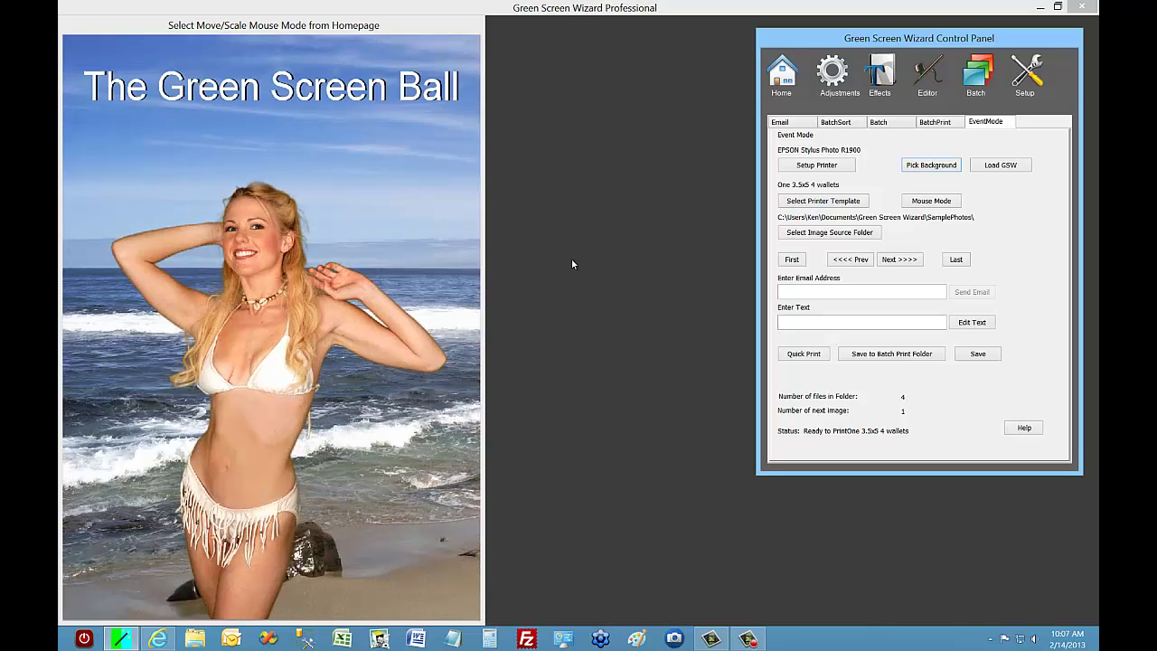
click(920, 168)
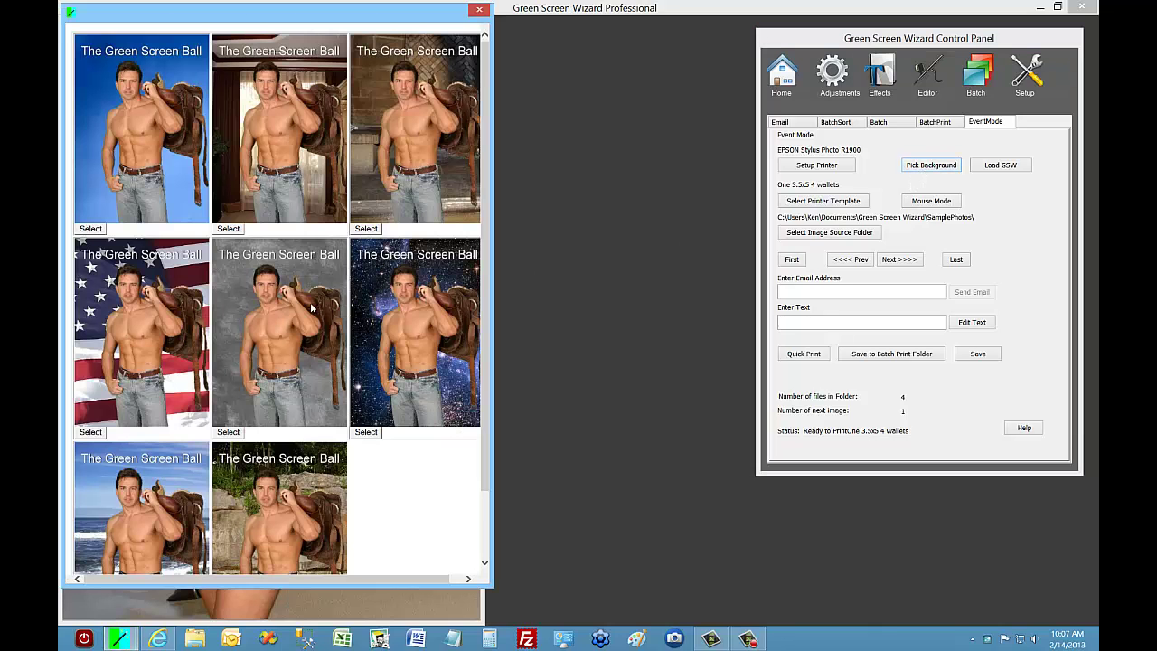
click(276, 409)
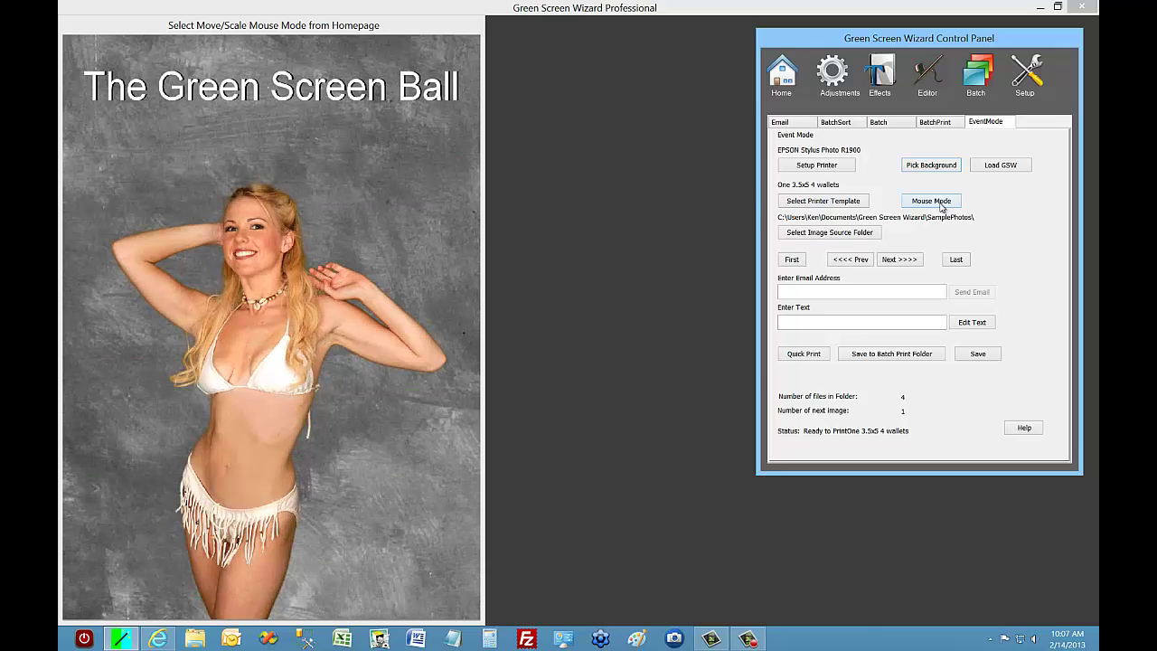
Nudge the model slightly right in Foreground Mouse Mode, then show the Setup defaults page.
click(941, 202)
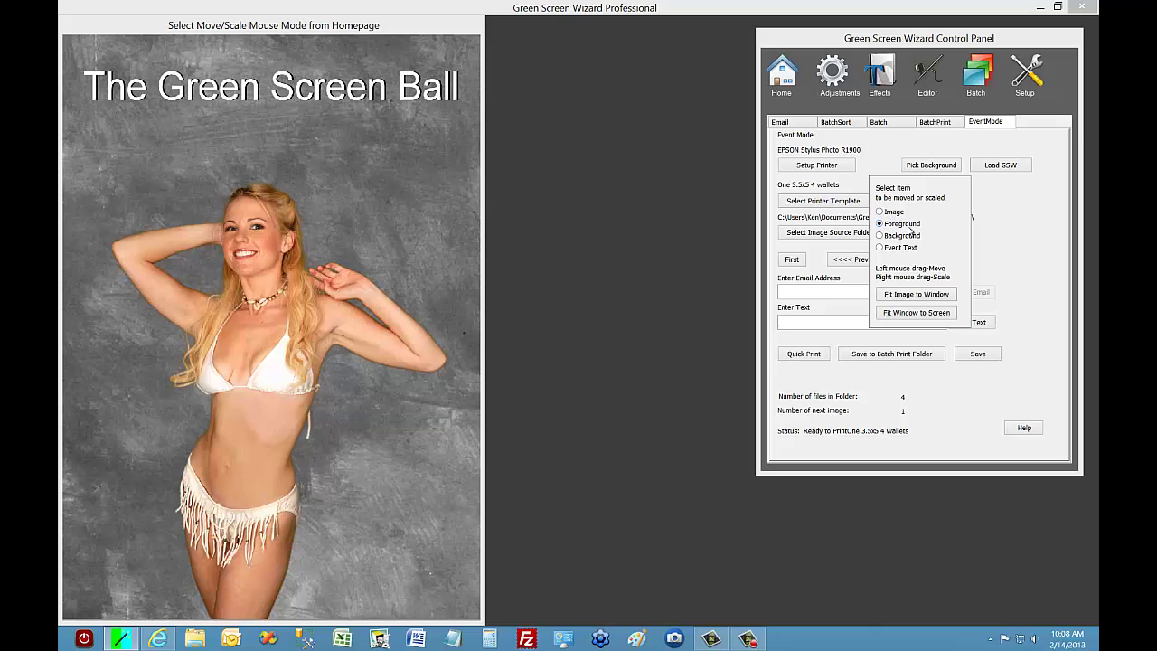
click(908, 226)
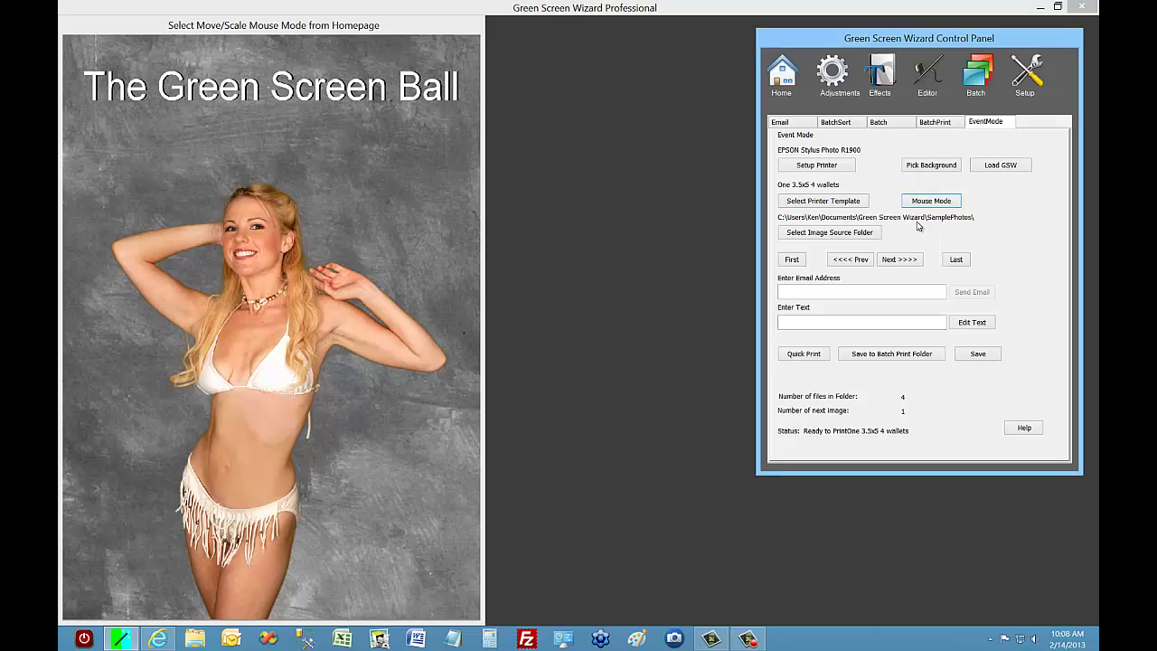
drag(246, 366, 258, 388)
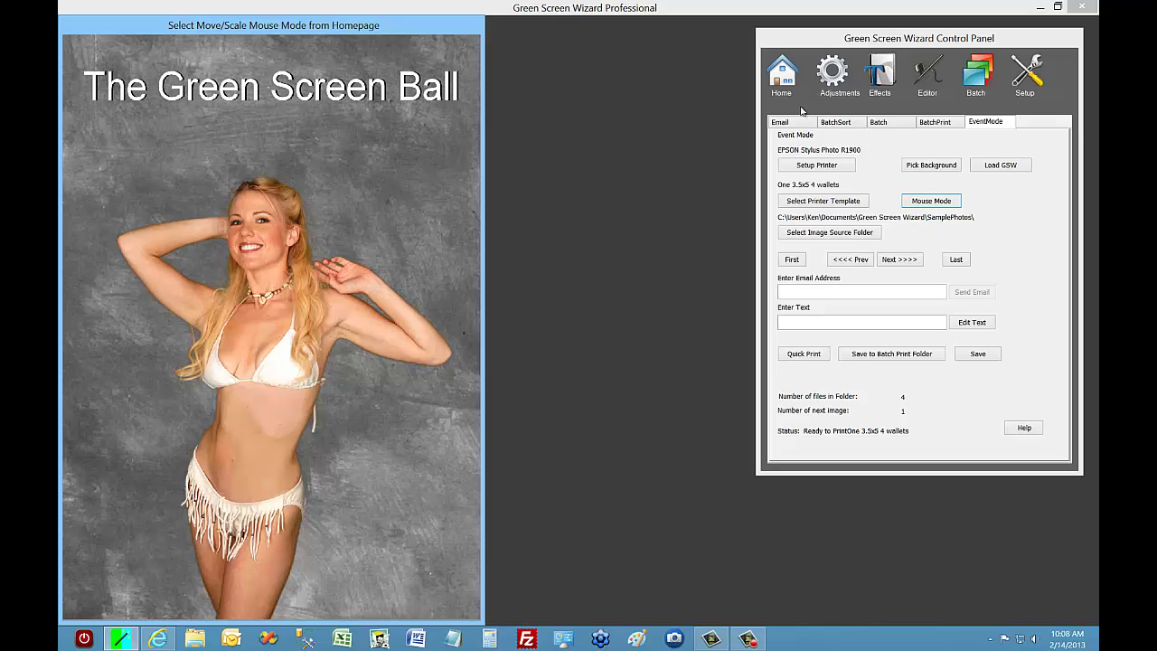
click(1026, 80)
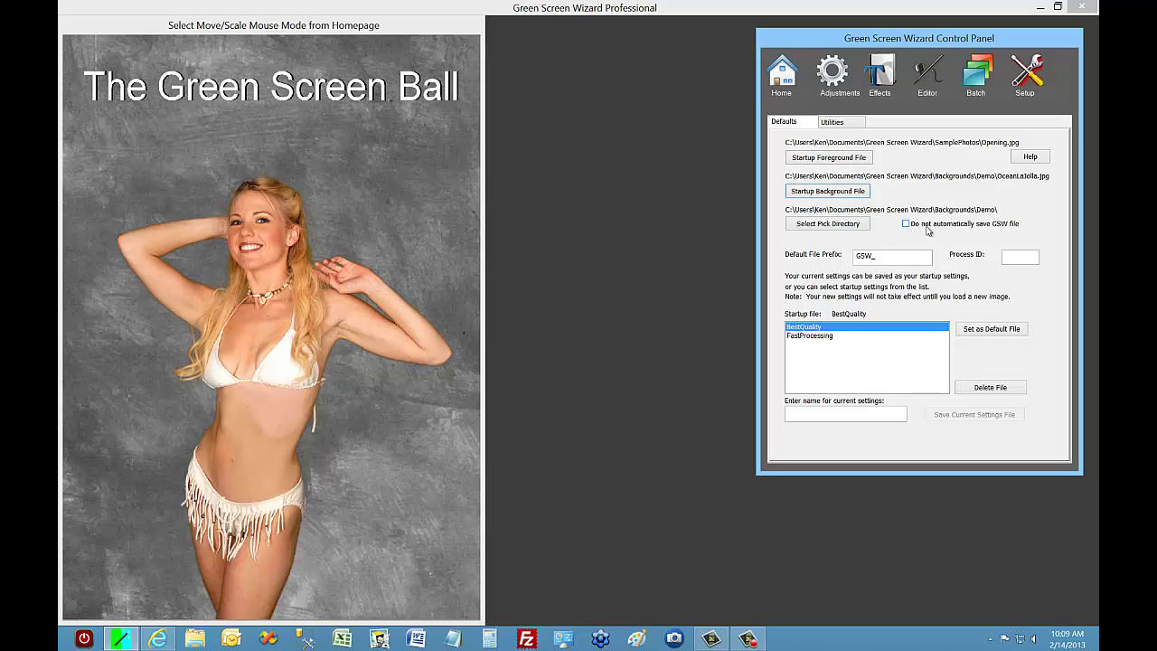
Load CrystalBall.gsw from Event Mode to place the model in a crystal ball among pink flowers.
click(975, 82)
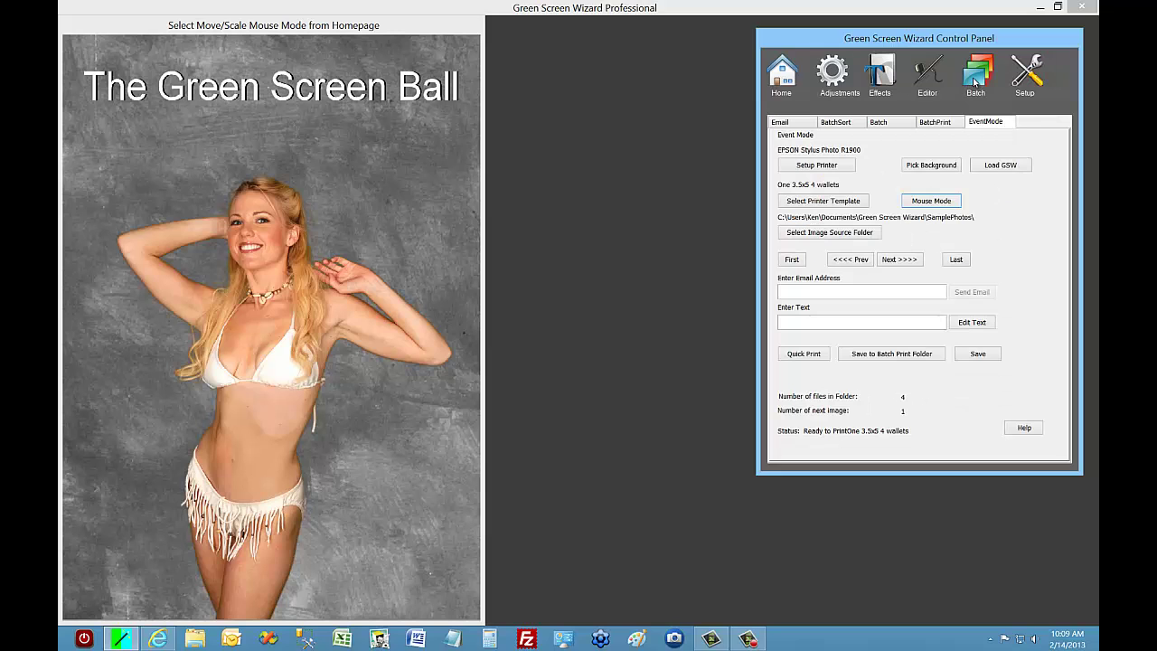
click(999, 166)
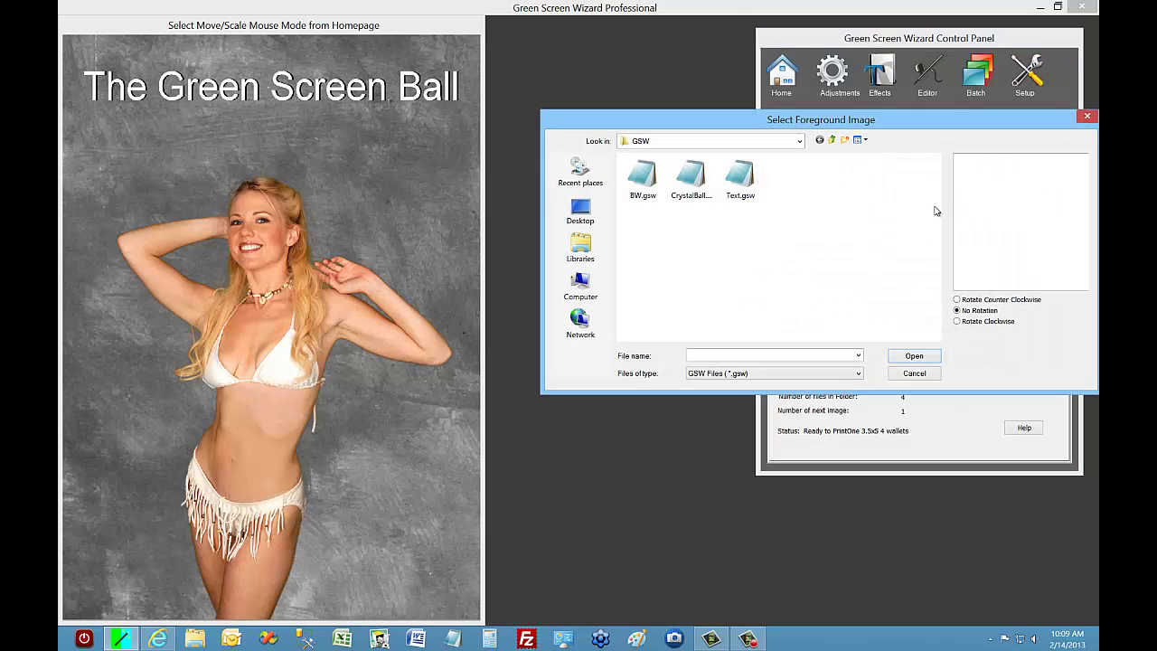
click(687, 185)
click(912, 356)
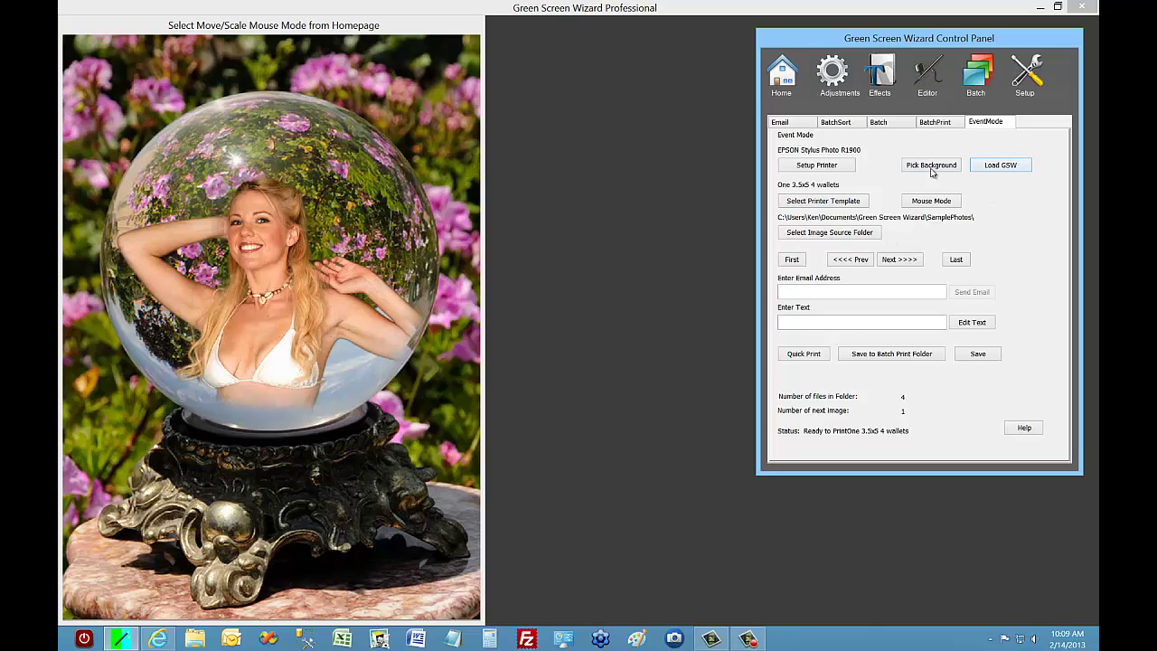
Load the BW.gsw black-and-white beach composite settings.
click(999, 166)
click(643, 179)
click(933, 360)
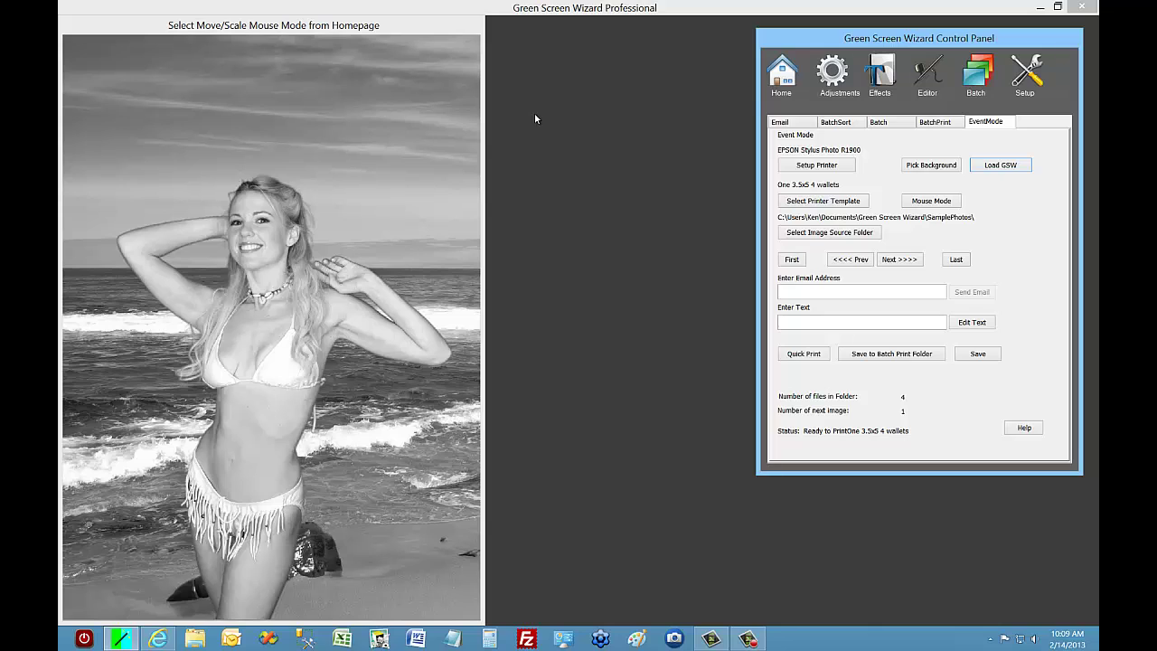
Advance through the remaining subject photos, then switch to the Green Screen Wizard website.
click(910, 260)
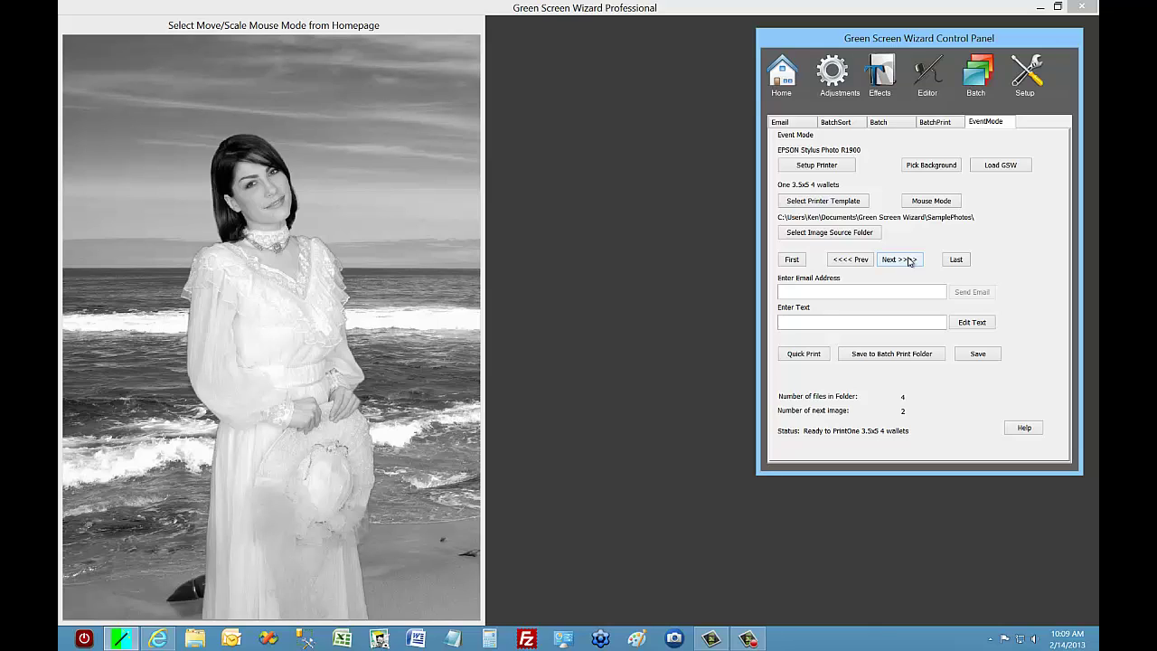
click(908, 260)
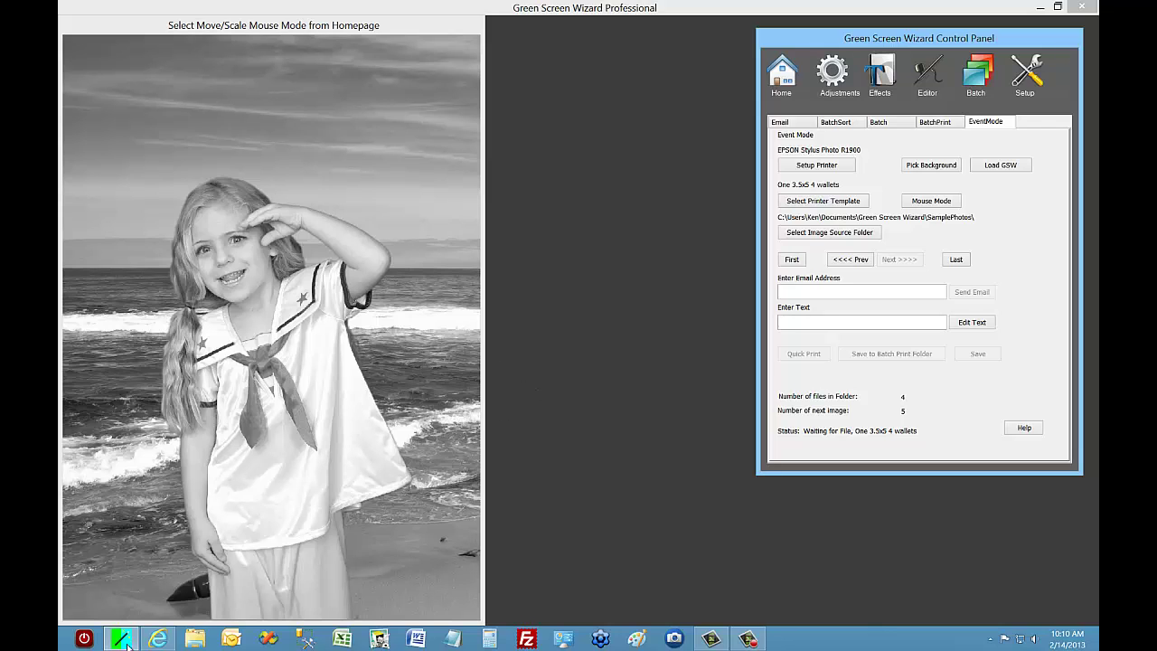
click(158, 639)
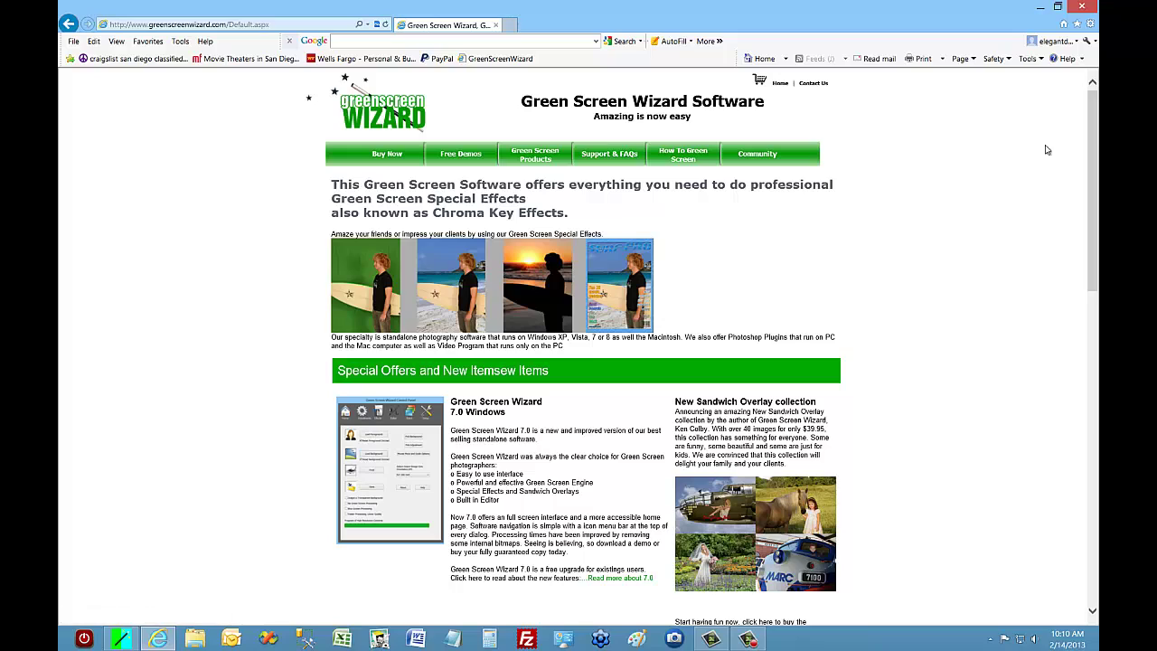
Go to the batch processing and events page and scroll to Watched Folders and Advanced Batch Processing.
drag(1094, 113, 1093, 415)
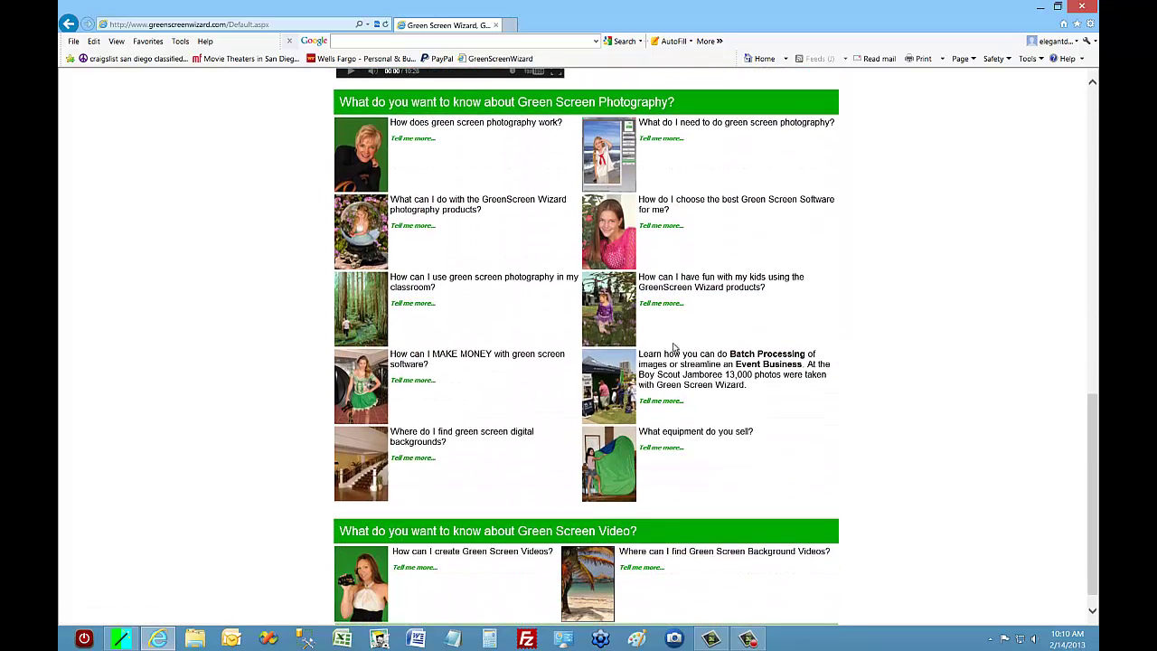
click(654, 406)
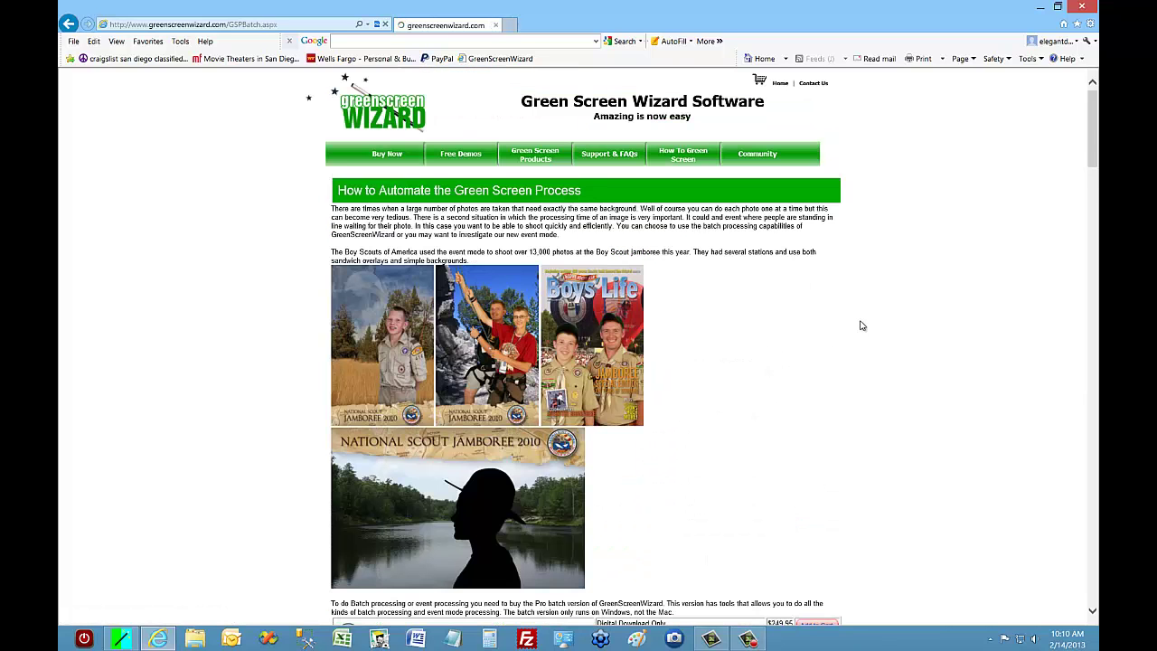
drag(1092, 122, 1096, 190)
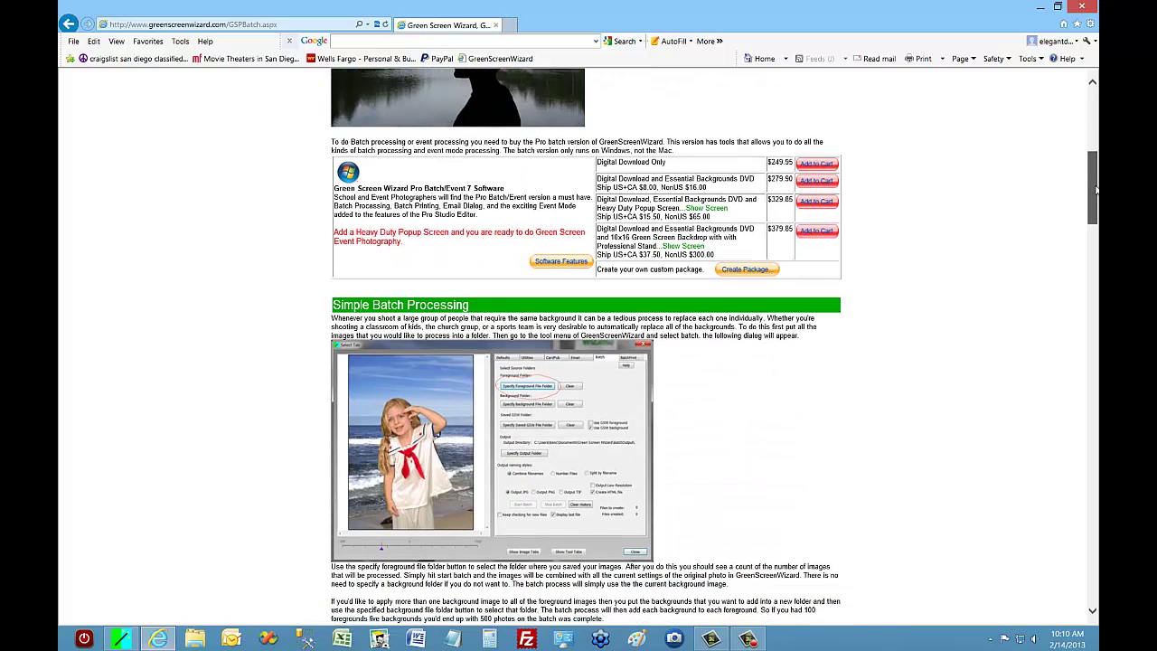
drag(1096, 189, 1089, 282)
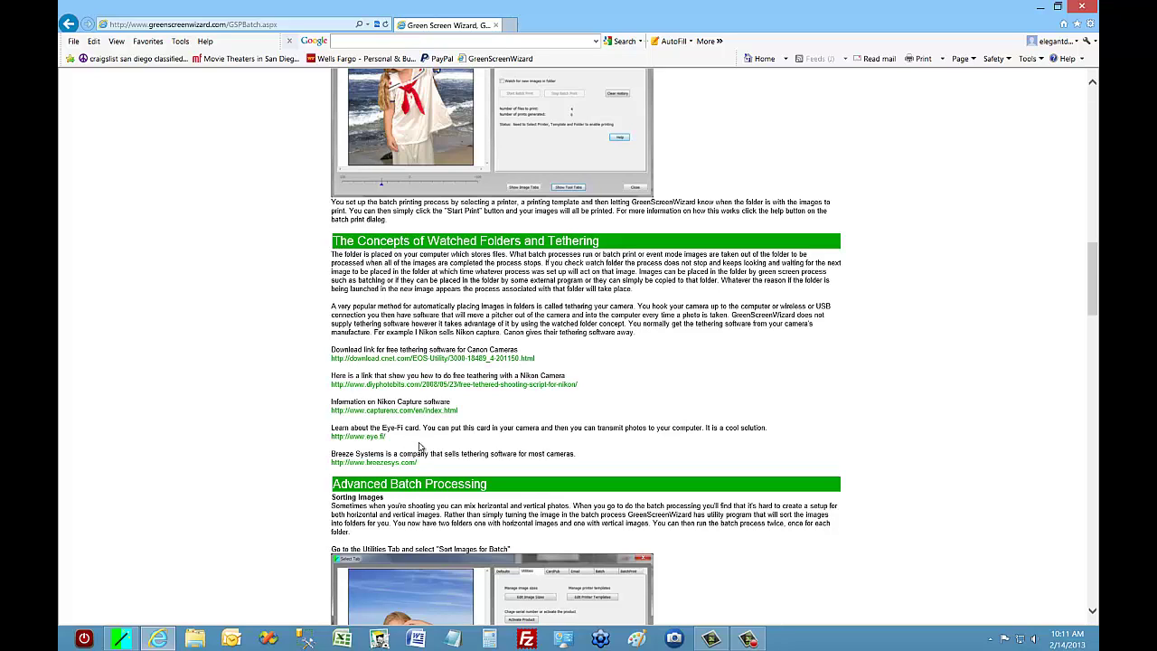
Review the SMTP server settings under the Email tab, then return to Event Mode.
click(122, 641)
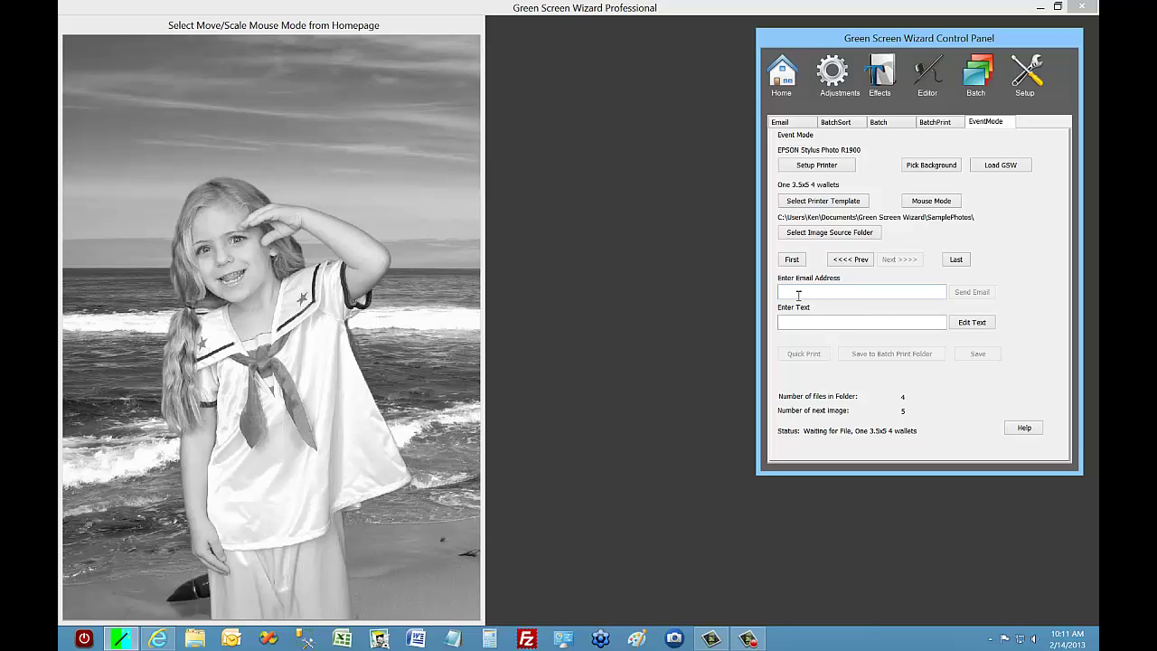
click(787, 123)
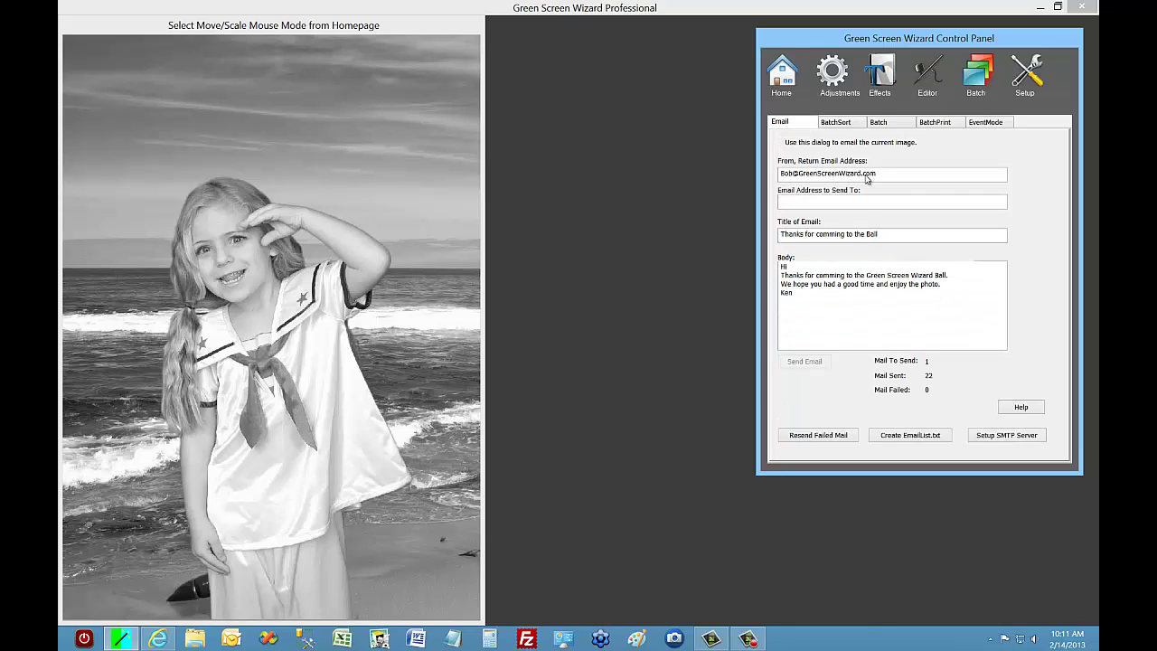
click(1028, 439)
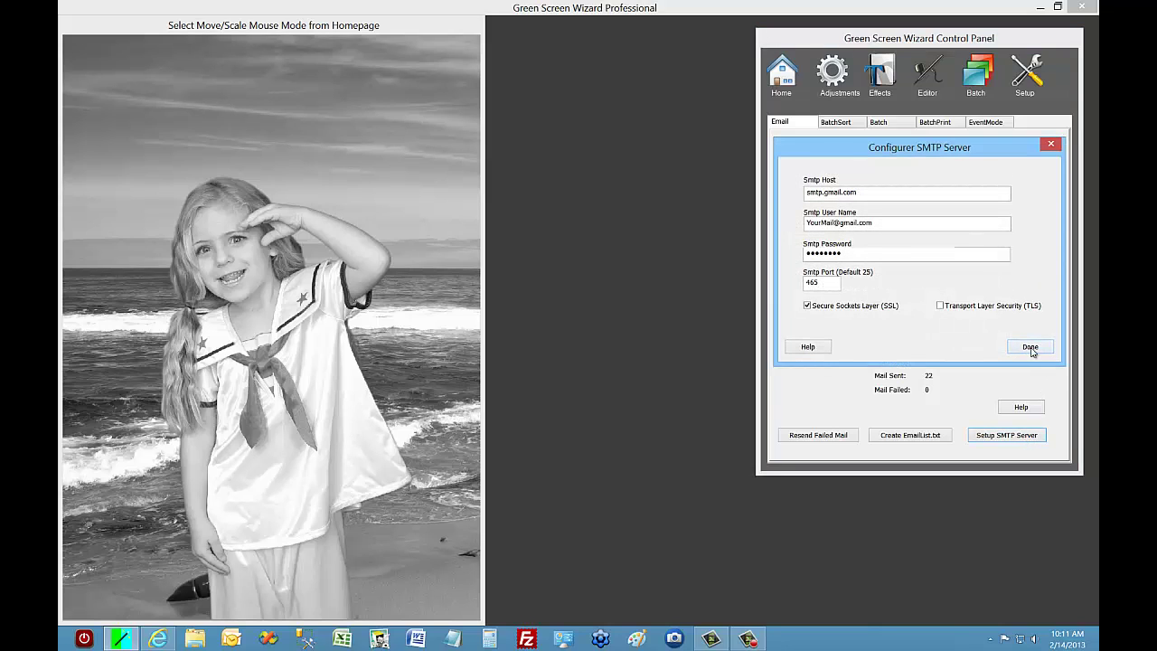
click(1031, 348)
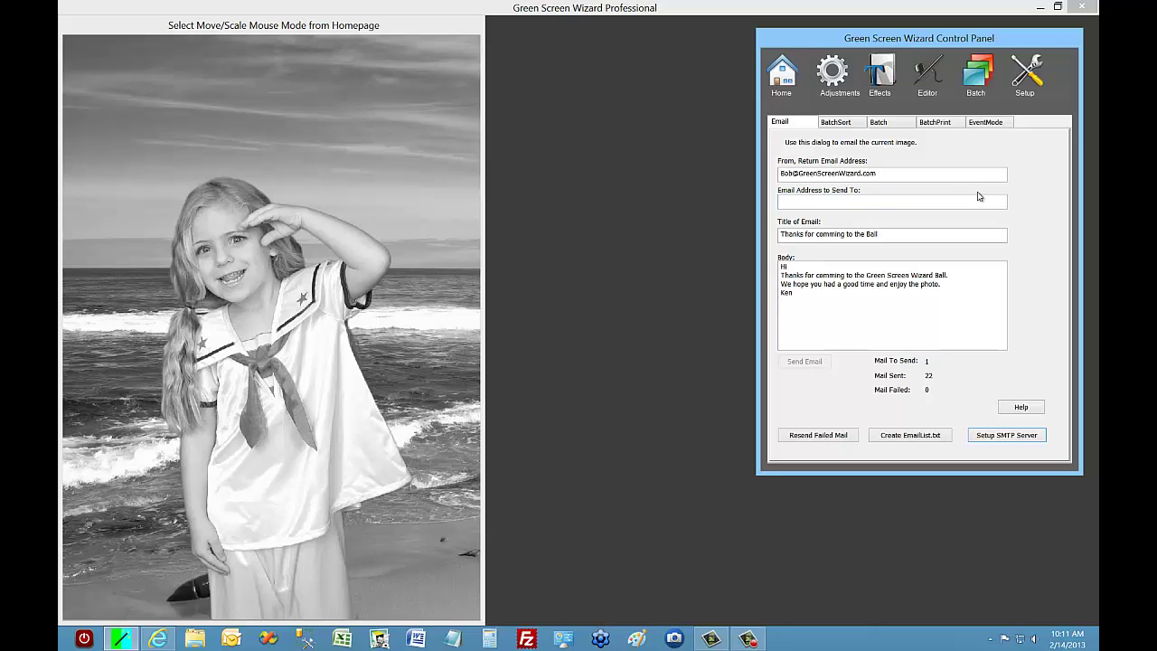
click(984, 123)
Enter the recipient's e-mail address and step back to the girl's photo.
click(805, 293)
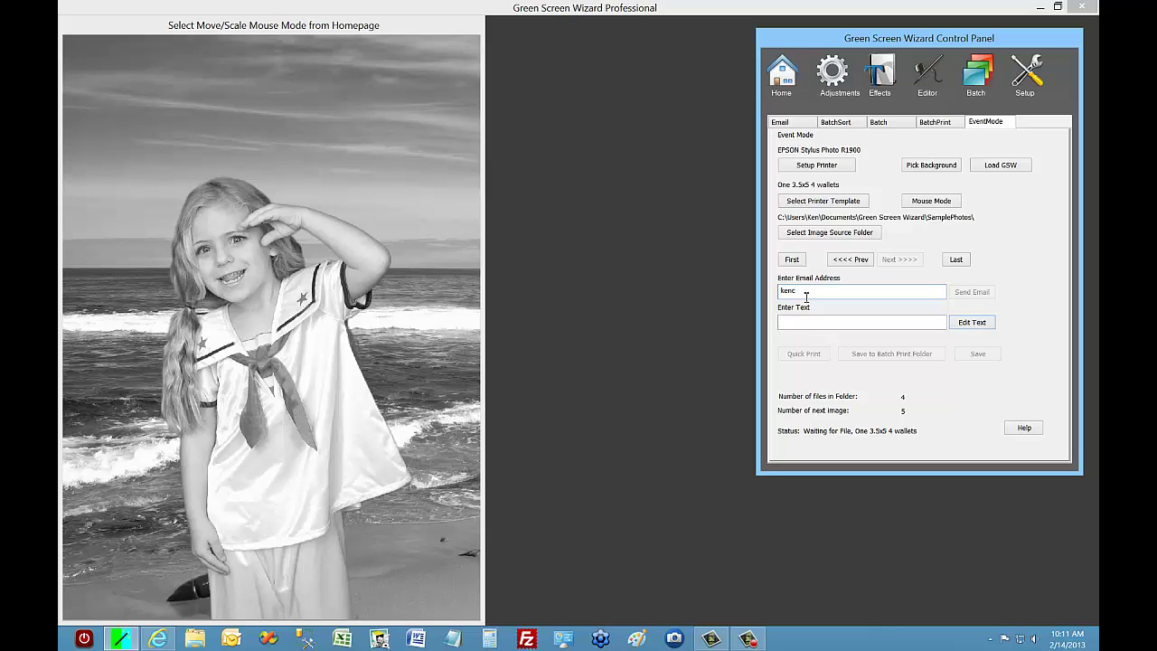
click(858, 262)
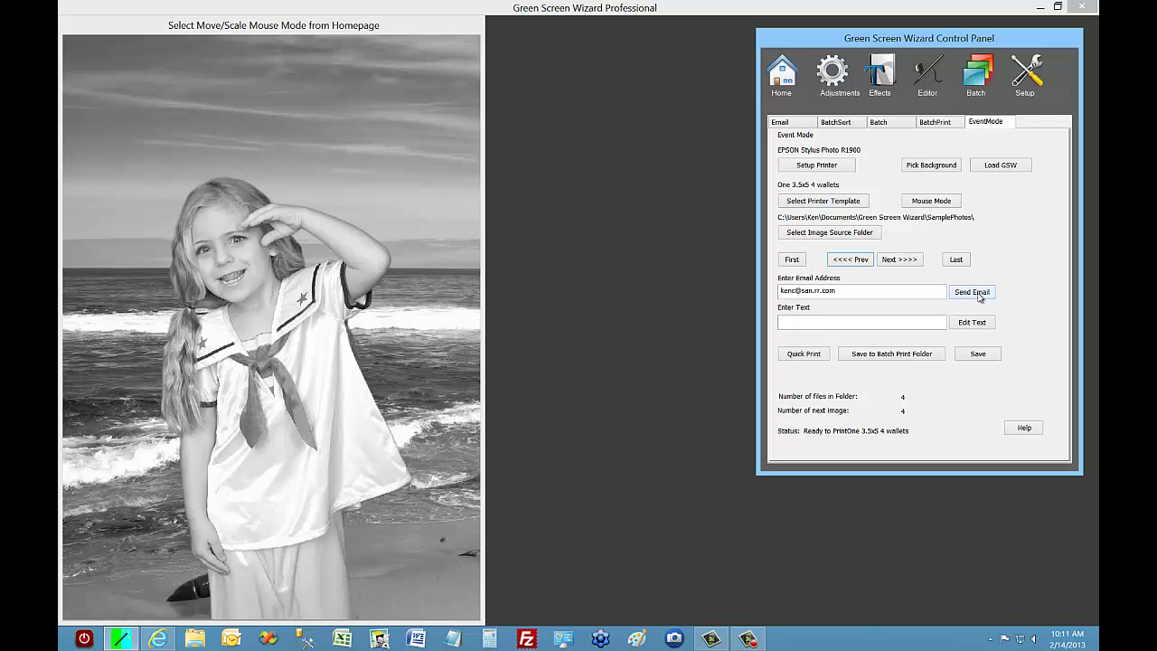
Email the girl's composite, allowing network access, then return to the man's photo.
click(973, 292)
click(502, 326)
click(851, 261)
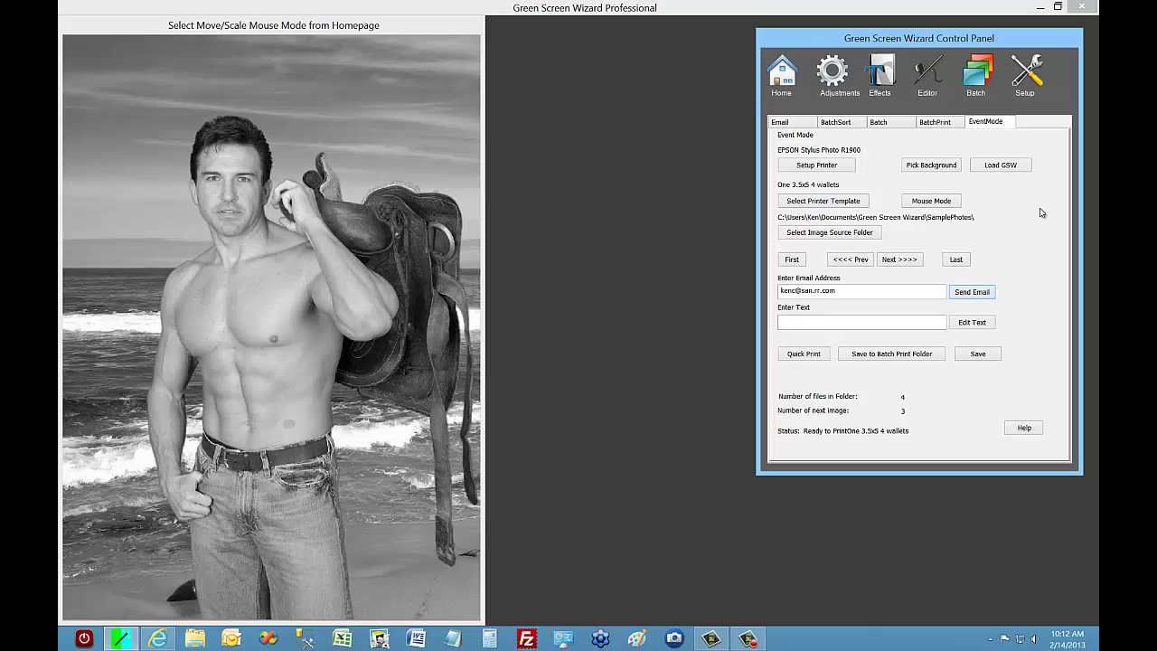
Email the woman's composite, then check the Mail Sent and Mail Failed counts.
click(863, 261)
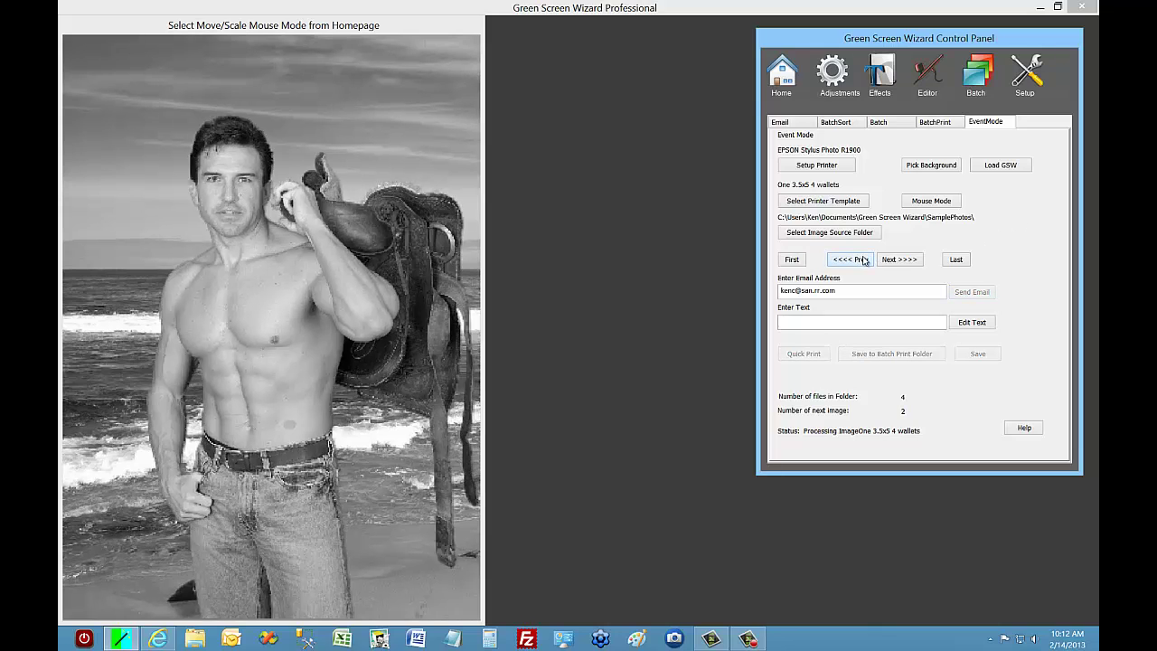
click(968, 295)
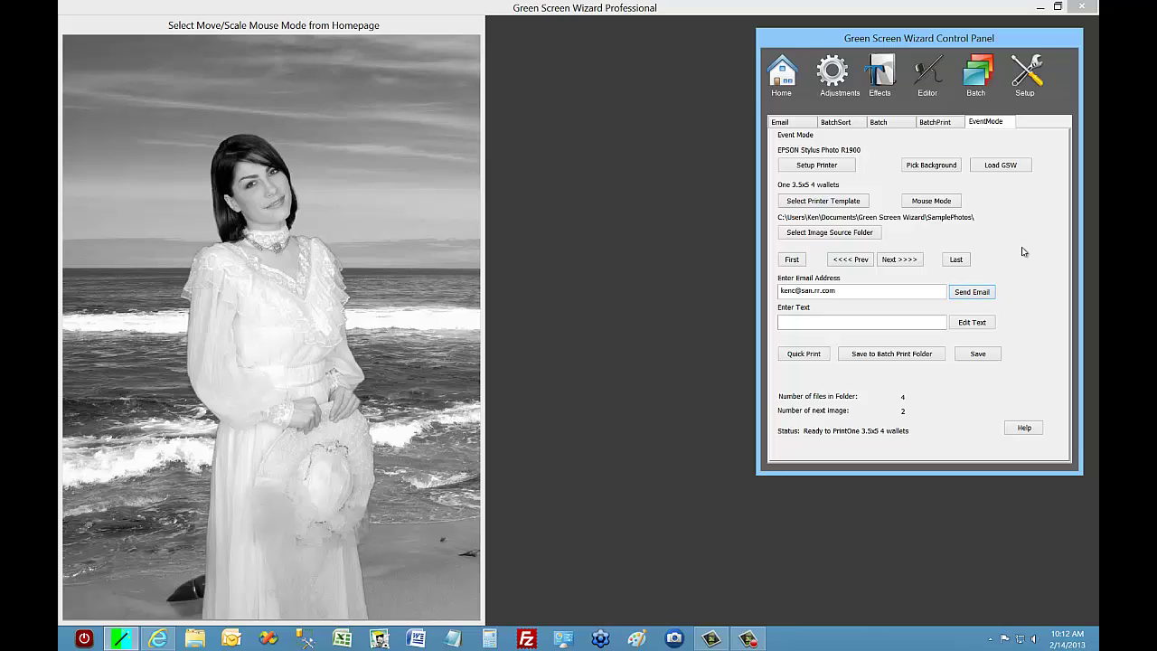
click(783, 127)
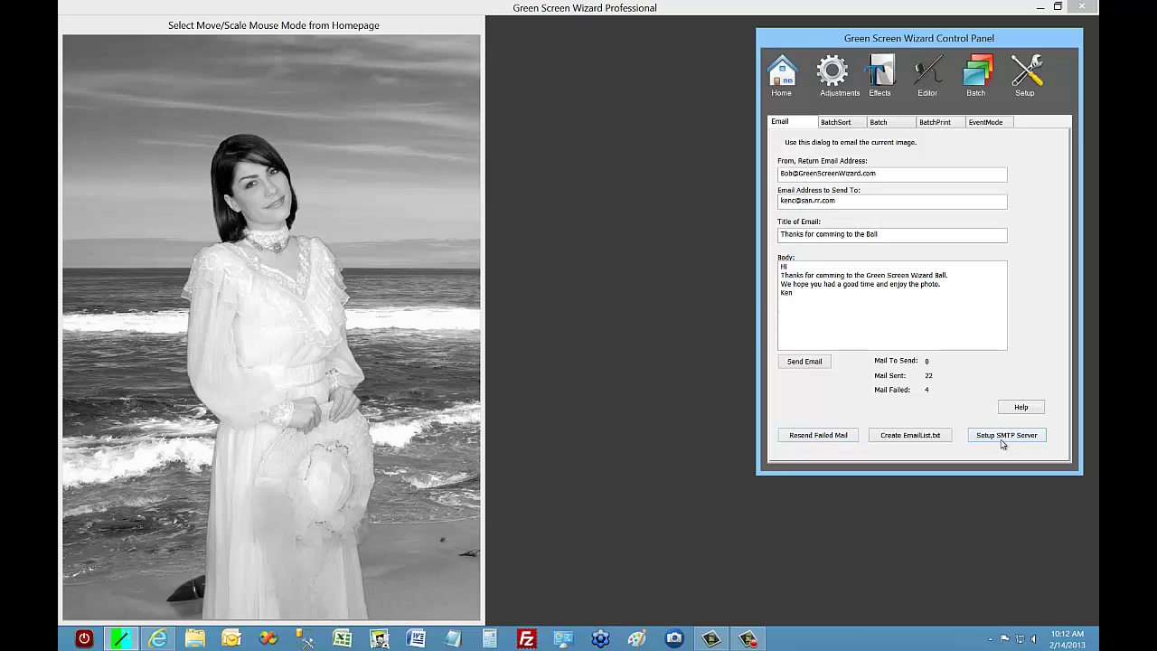
click(979, 76)
Enter the woman's name as the caption text in Event Mode.
click(985, 123)
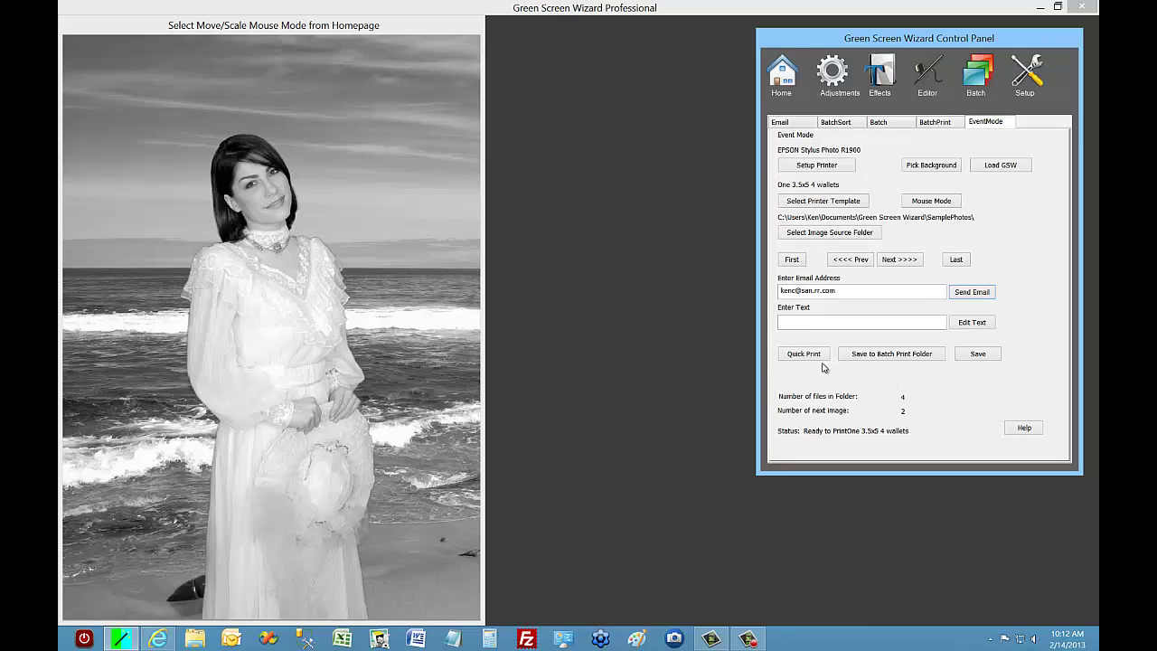
click(786, 325)
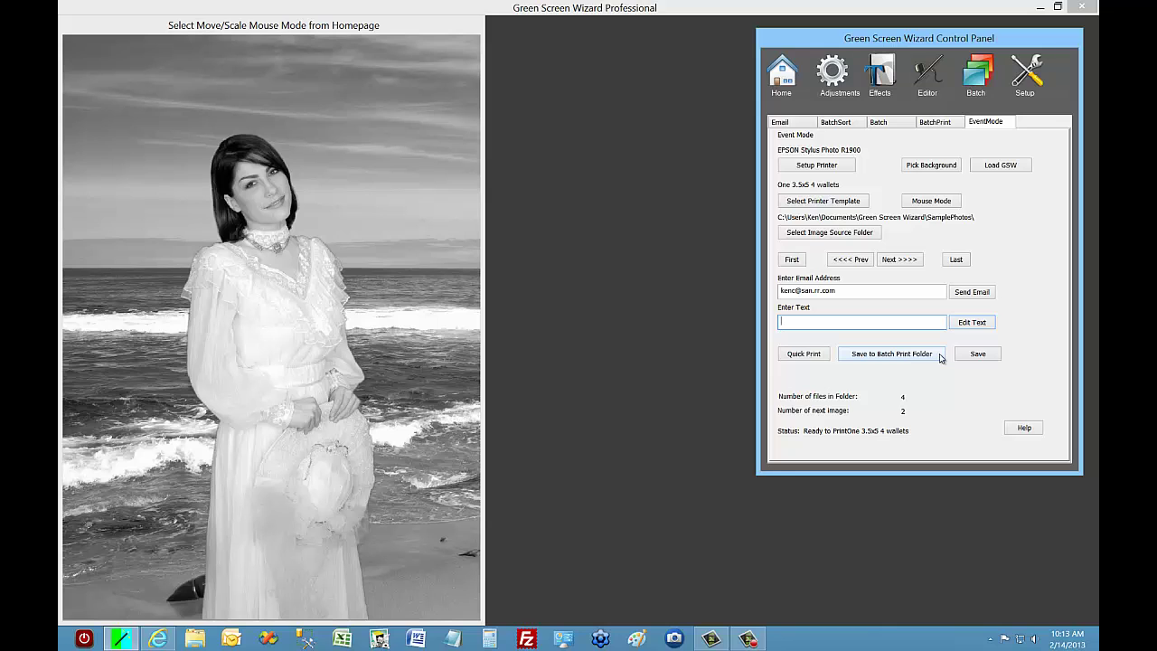
text(Kathy)
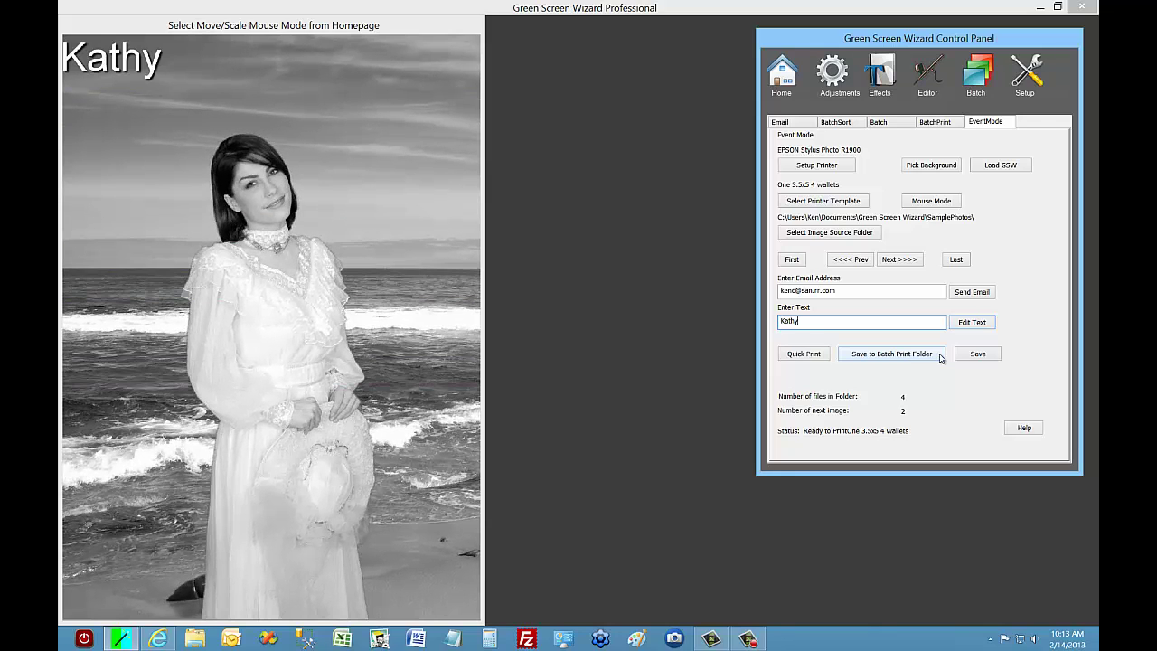
Drag the name caption down to the bottom of the photo.
click(938, 204)
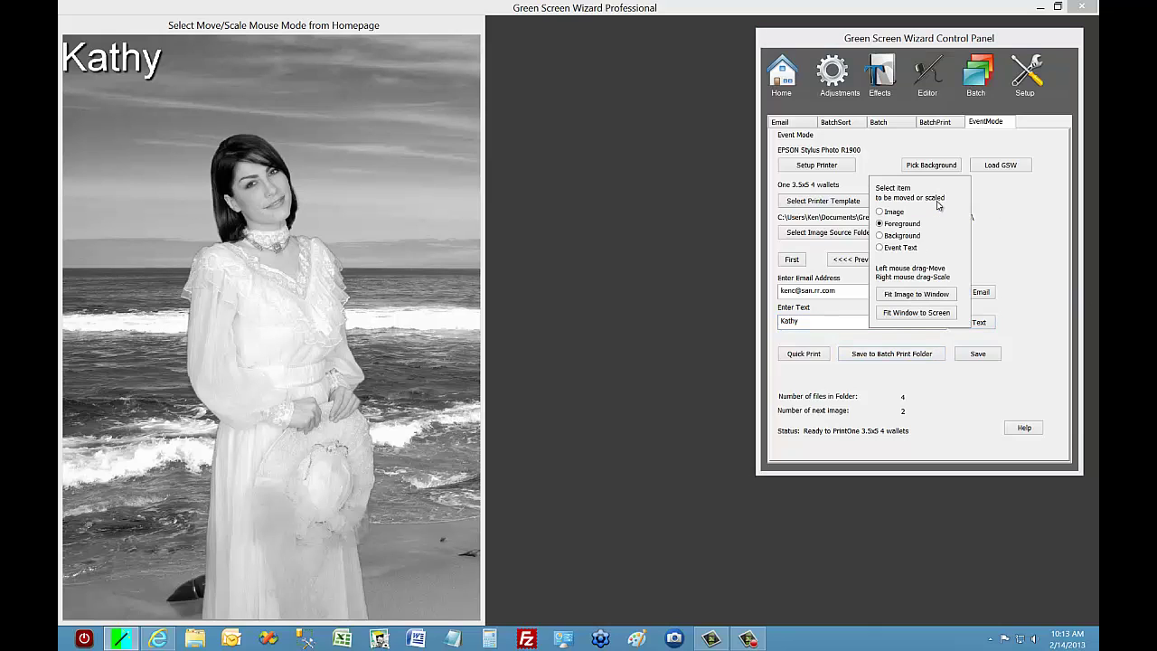
click(911, 255)
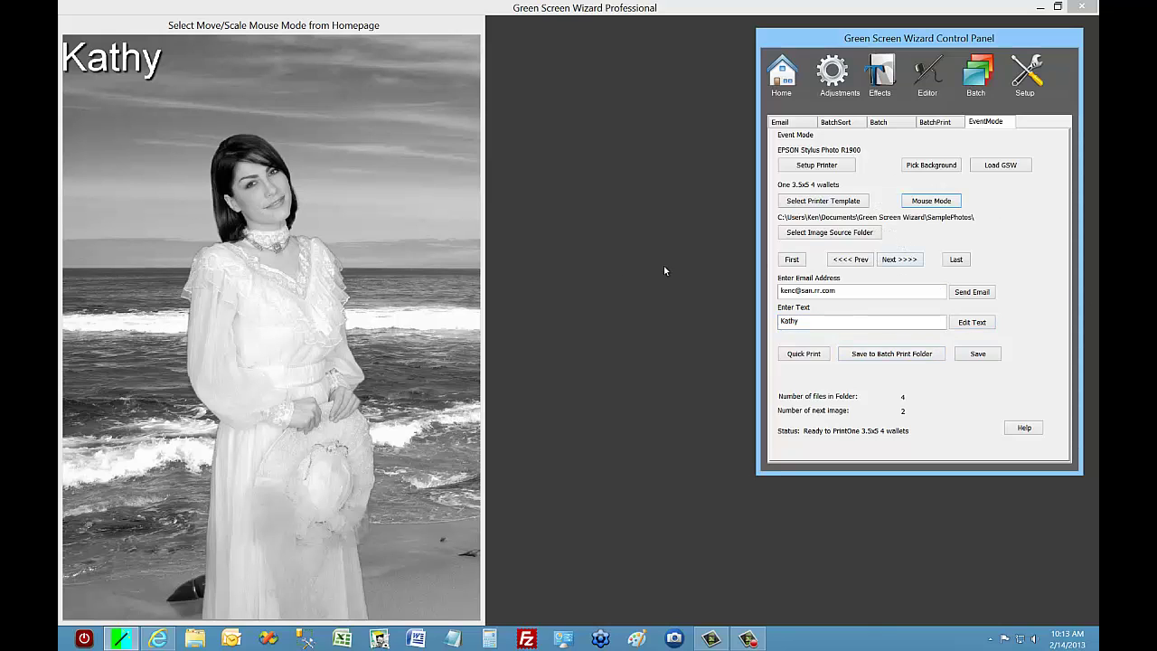
drag(143, 71, 197, 159)
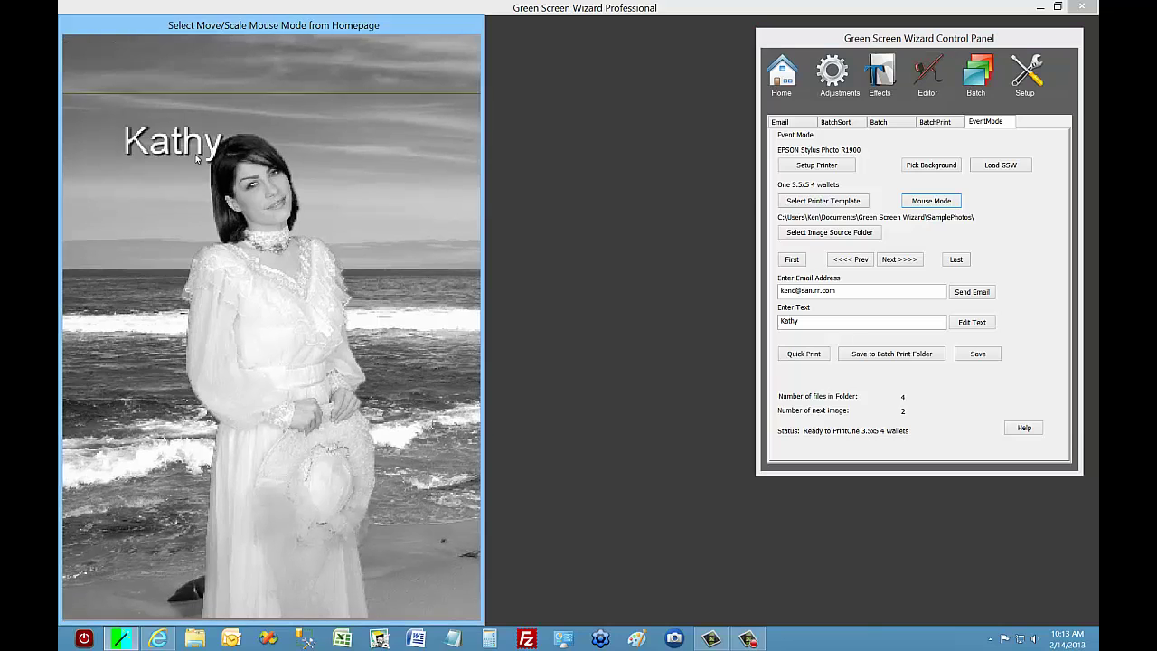
drag(262, 407, 257, 542)
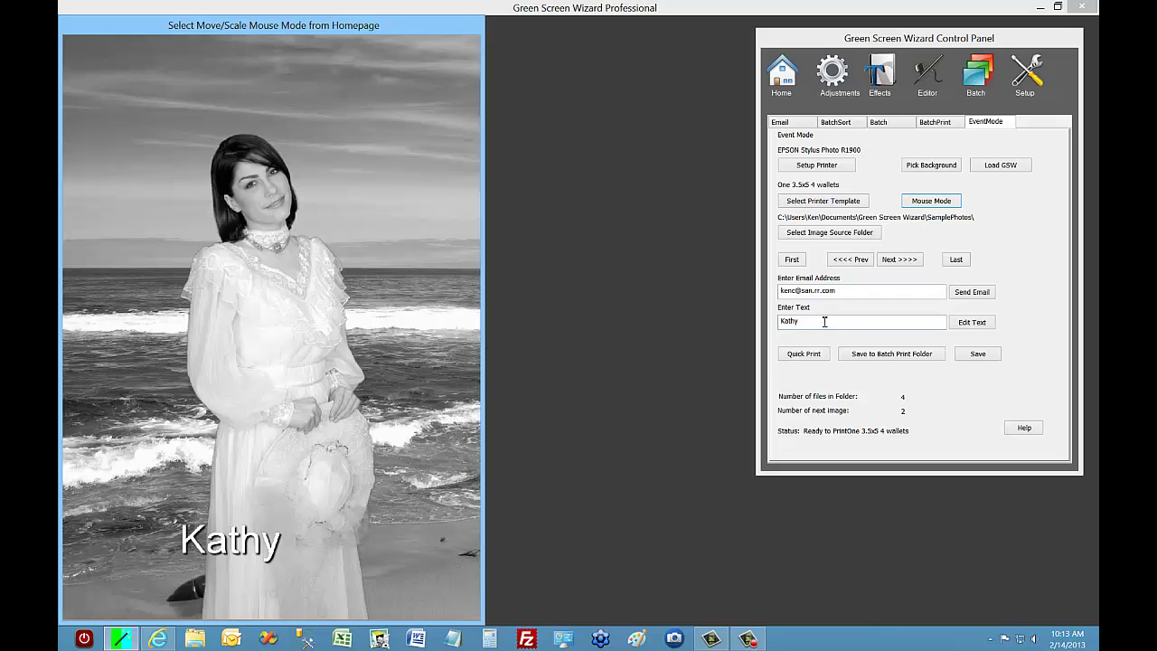
Replace the caption with another name, then caption the man's photo with his name.
drag(814, 322, 743, 322)
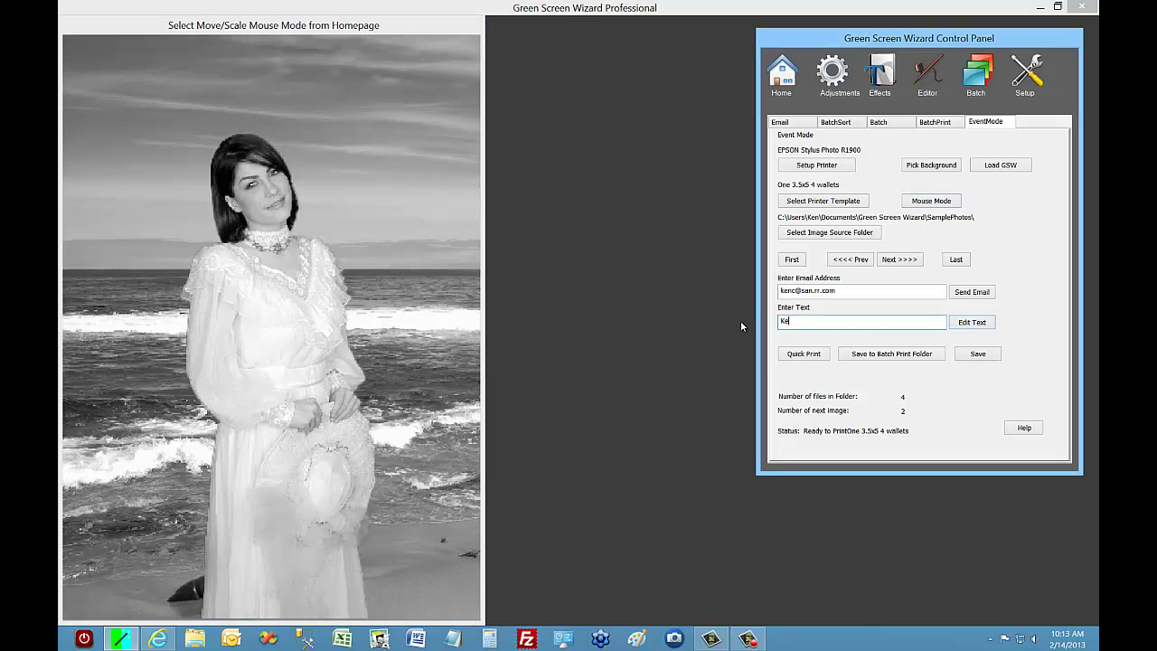
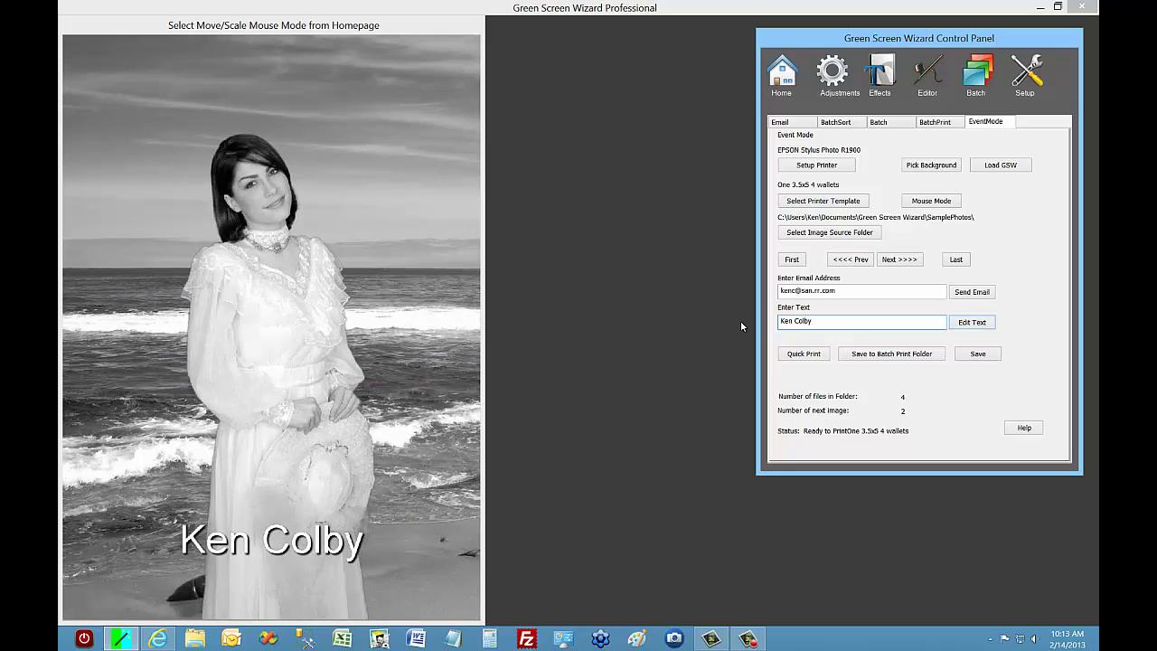
click(897, 260)
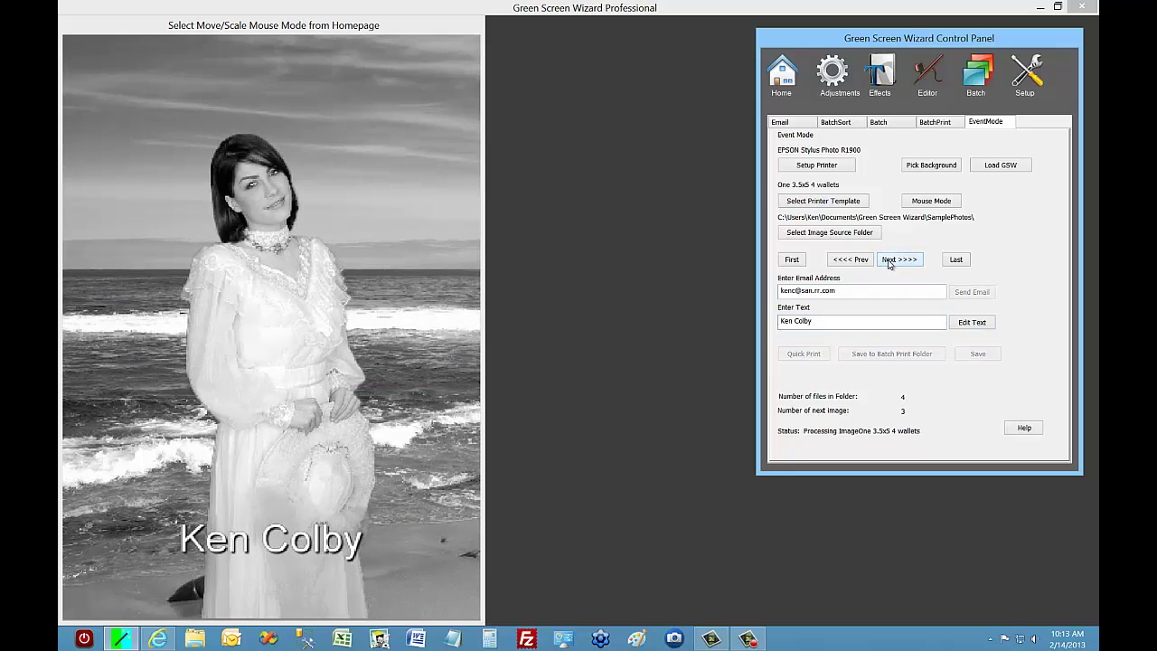
drag(812, 322, 763, 331)
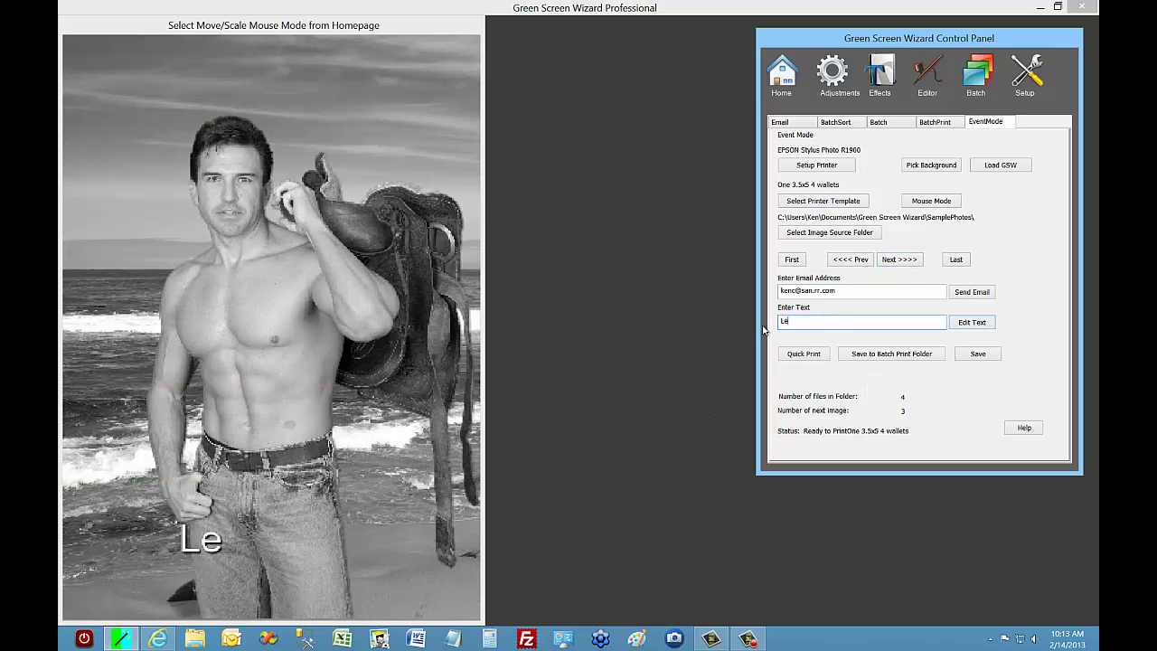
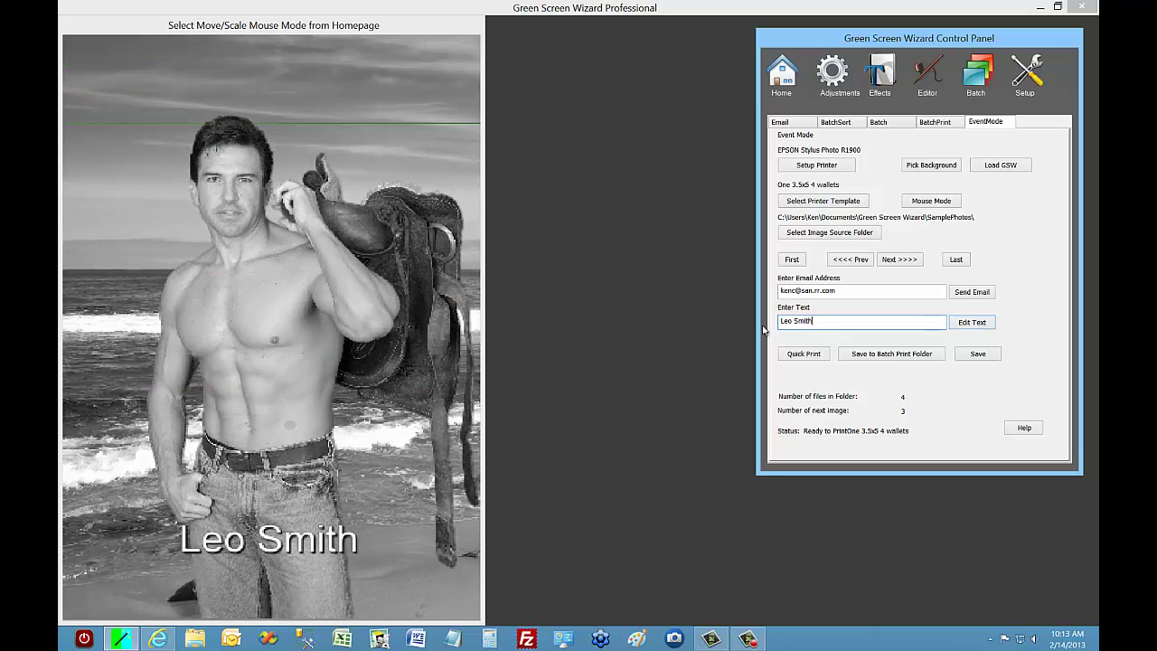